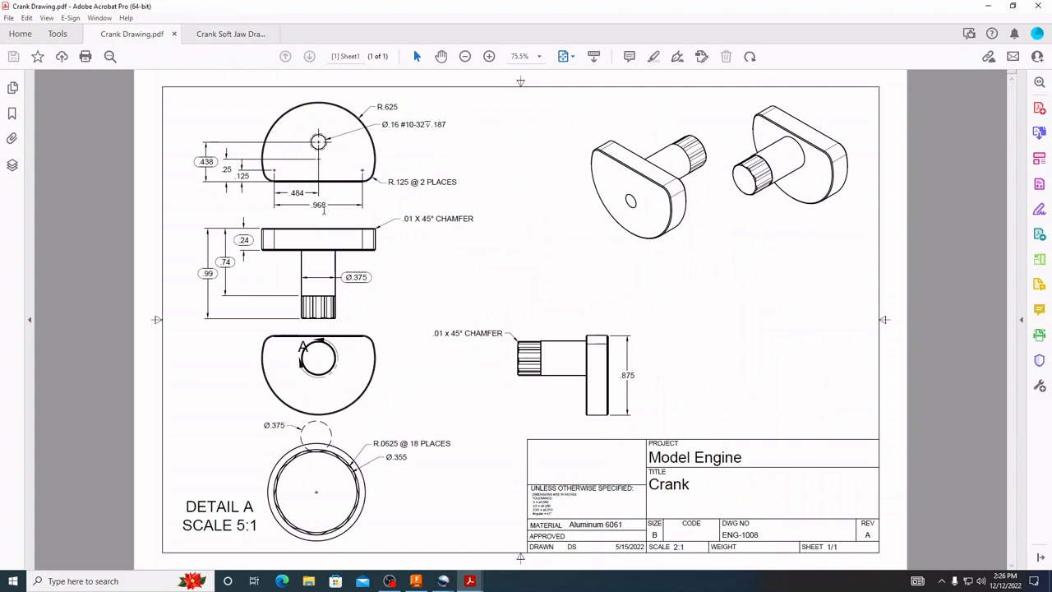
View the Crank Soft Jaw drawing for reference and switch to Fusion 360.
{"action": "left_click", "coordinate": [228, 33]}
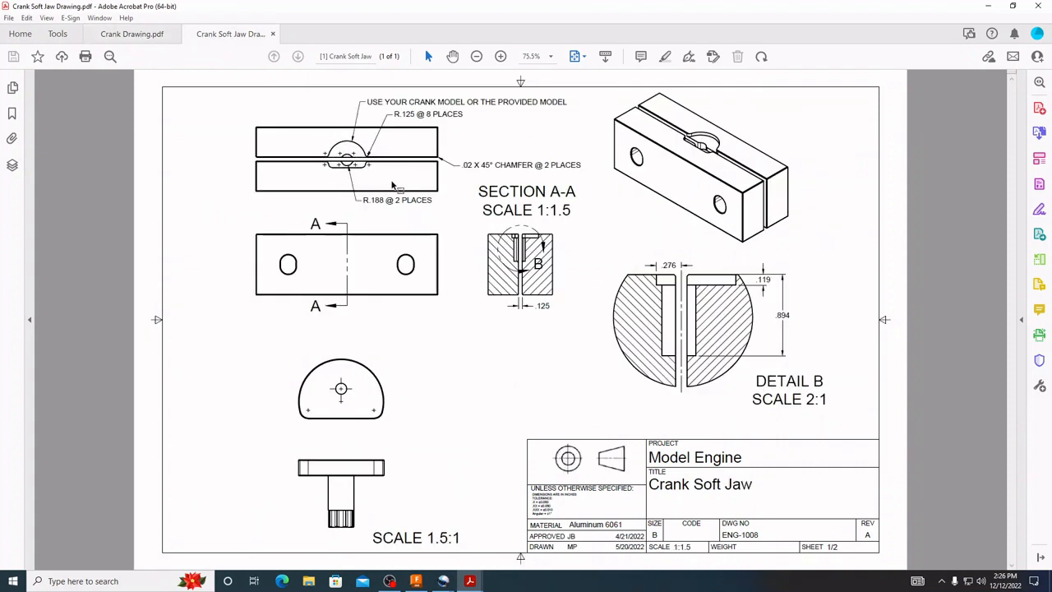
{"action": "left_click", "coordinate": [417, 581]}
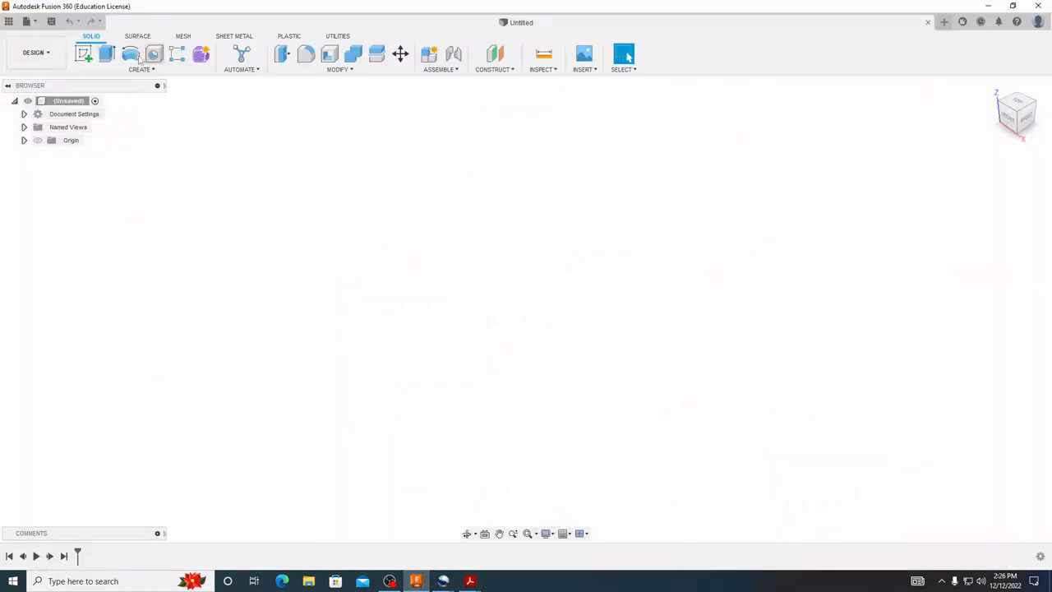
Save the untitled design as Crank Soft Jaw 2 in the CNC MFG project.
{"action": "left_click", "coordinate": [8, 22]}
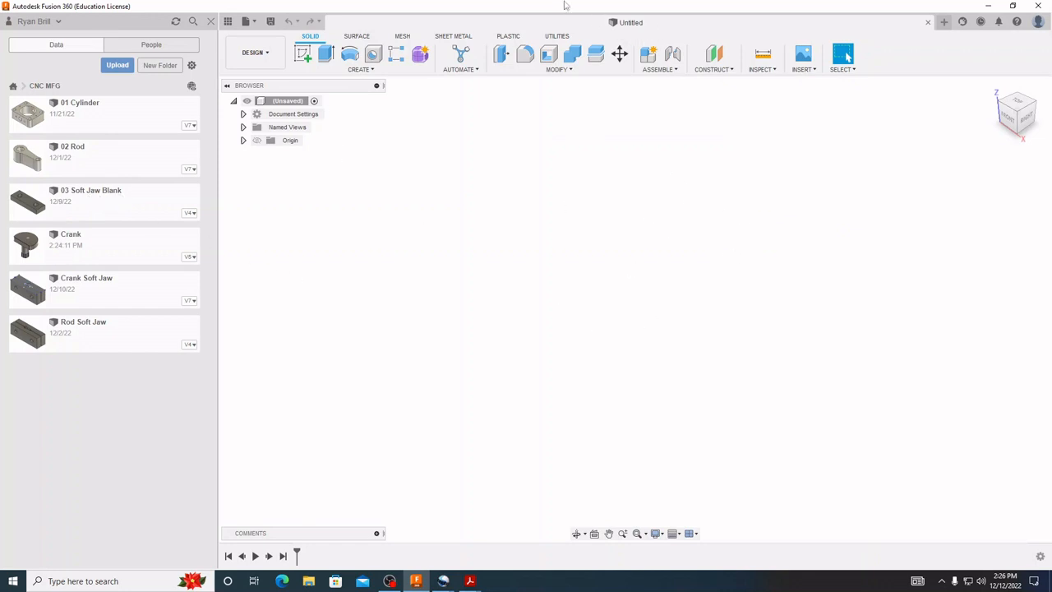
{"action": "left_click", "coordinate": [270, 21]}
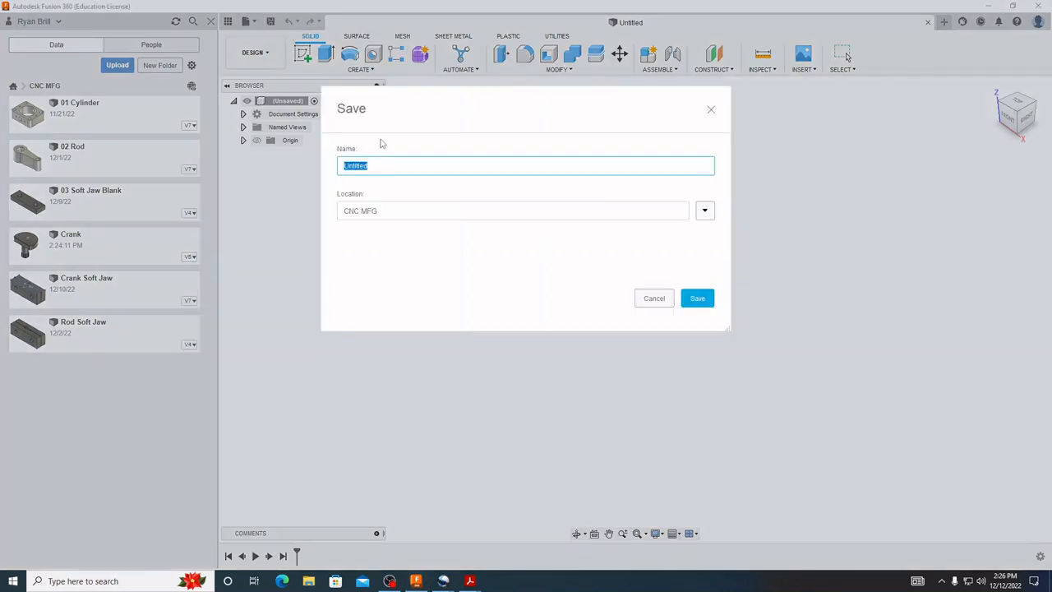
{"action": "type", "text": "S"}
{"action": "type", "text": "2"}
{"action": "left_click", "coordinate": [695, 300]}
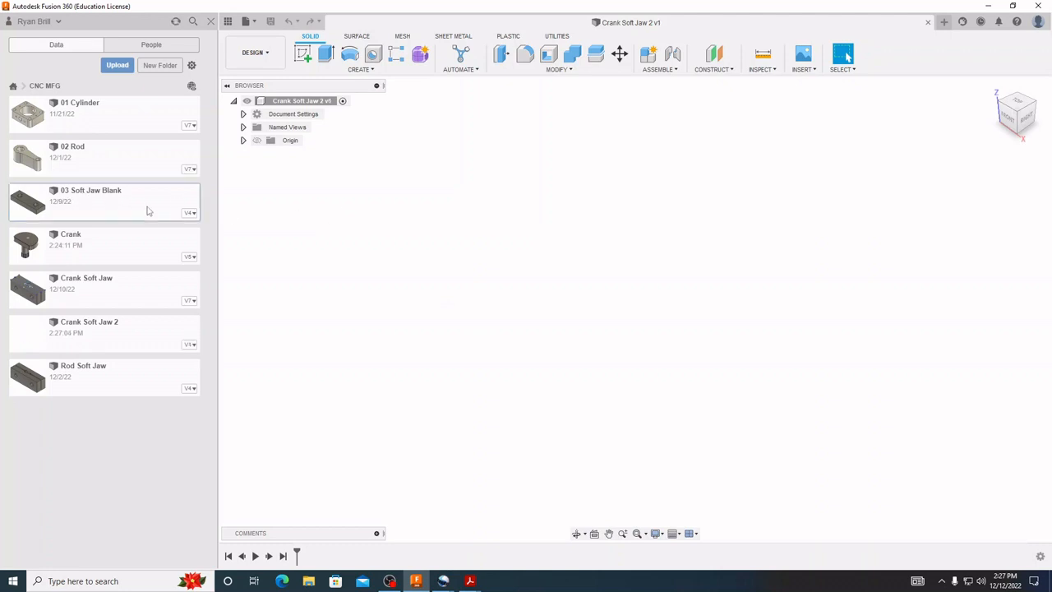
Insert 03 Soft Jaw Blank into the current design and stand it upright by rotating it 90 degrees about X.
{"action": "right_click", "coordinate": [148, 203]}
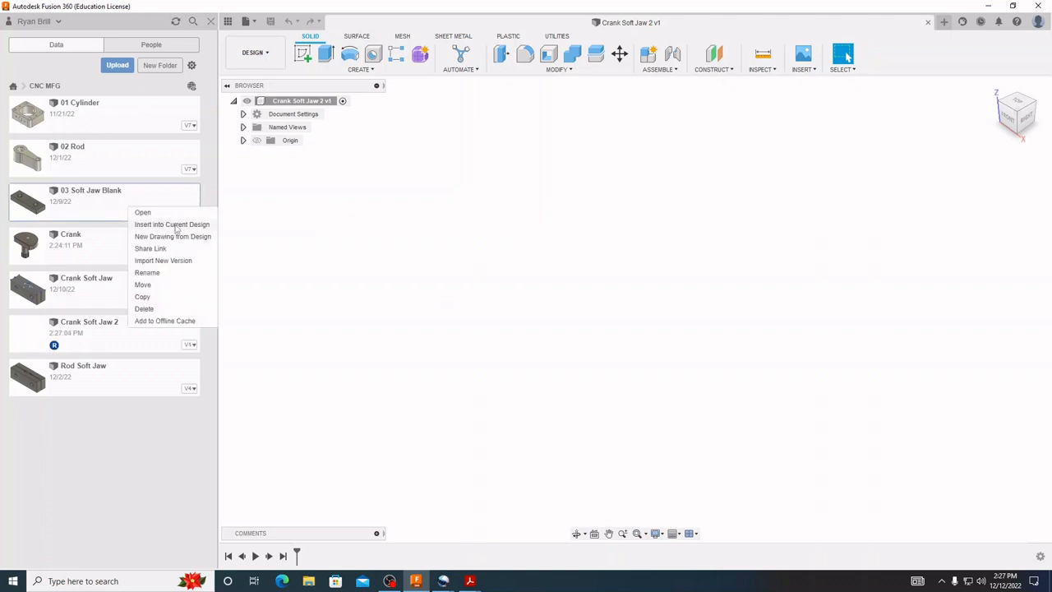
{"action": "left_click", "coordinate": [172, 224]}
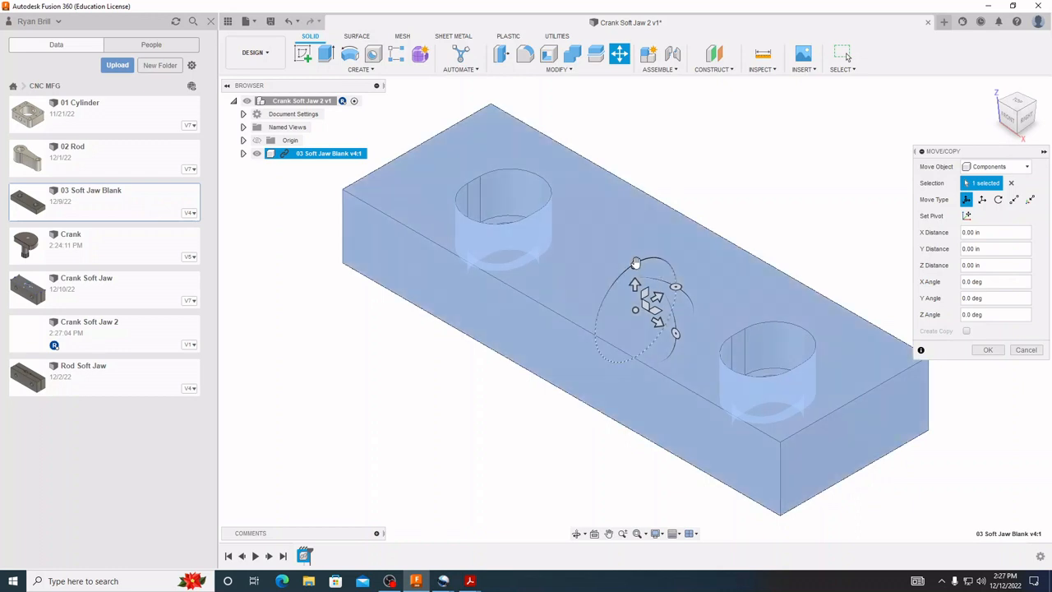
{"action": "left_click", "coordinate": [636, 263]}
{"action": "left_click_drag", "start_coordinate": [635, 263], "coordinate": [614, 324]}
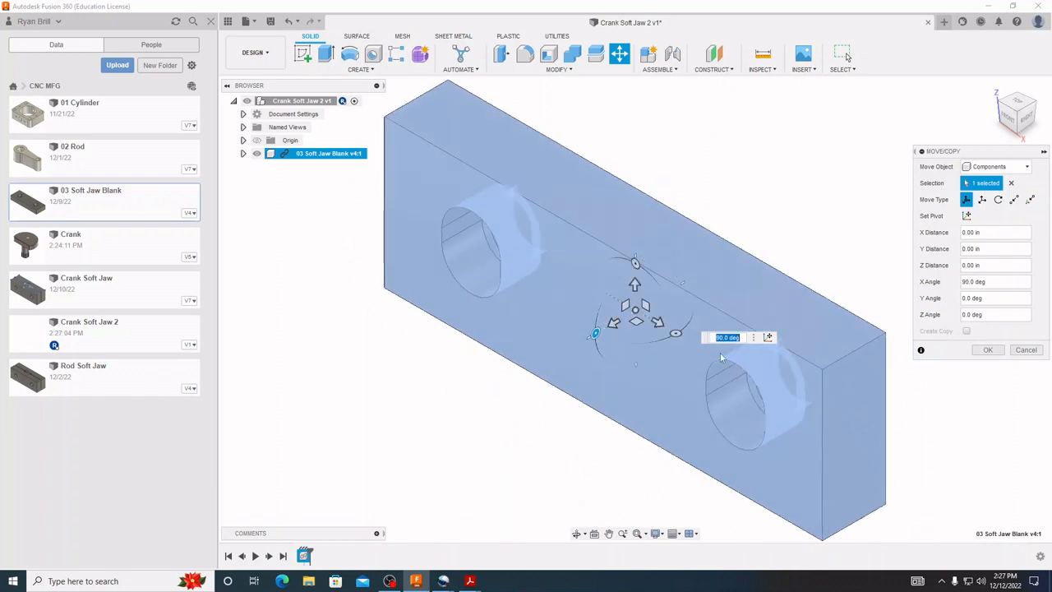
{"action": "left_click", "coordinate": [988, 349]}
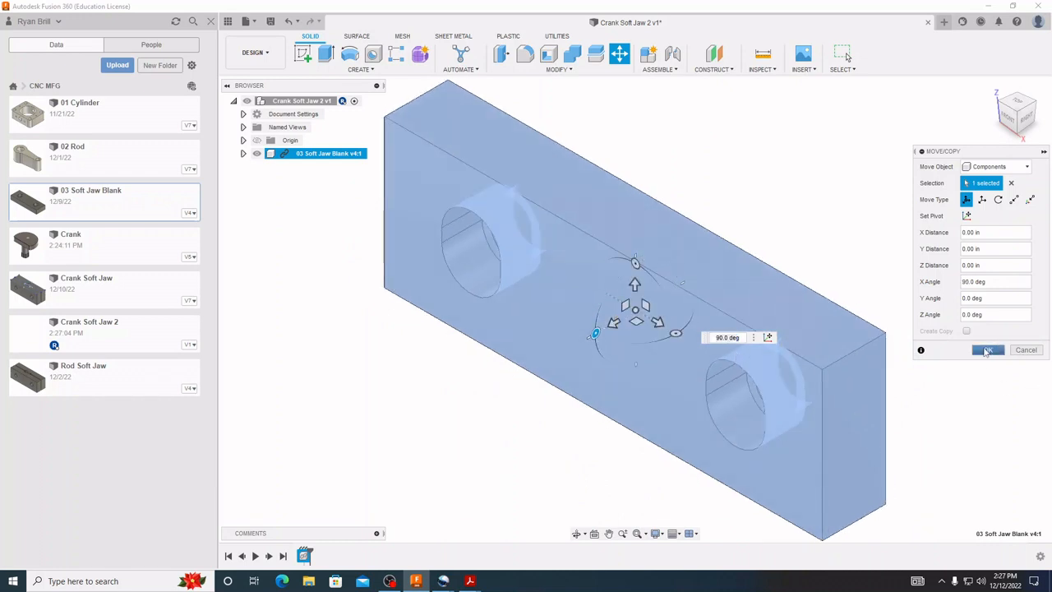
Insert a second 03 Soft Jaw Blank, rotated -90 degrees about X and moved -2.00 in along Z in front of the first.
{"action": "scroll", "coordinate": [622, 290], "scroll_direction": "down", "scroll_amount": 3}
{"action": "middle_click_drag", "start_coordinate": [619, 290], "coordinate": [693, 203]}
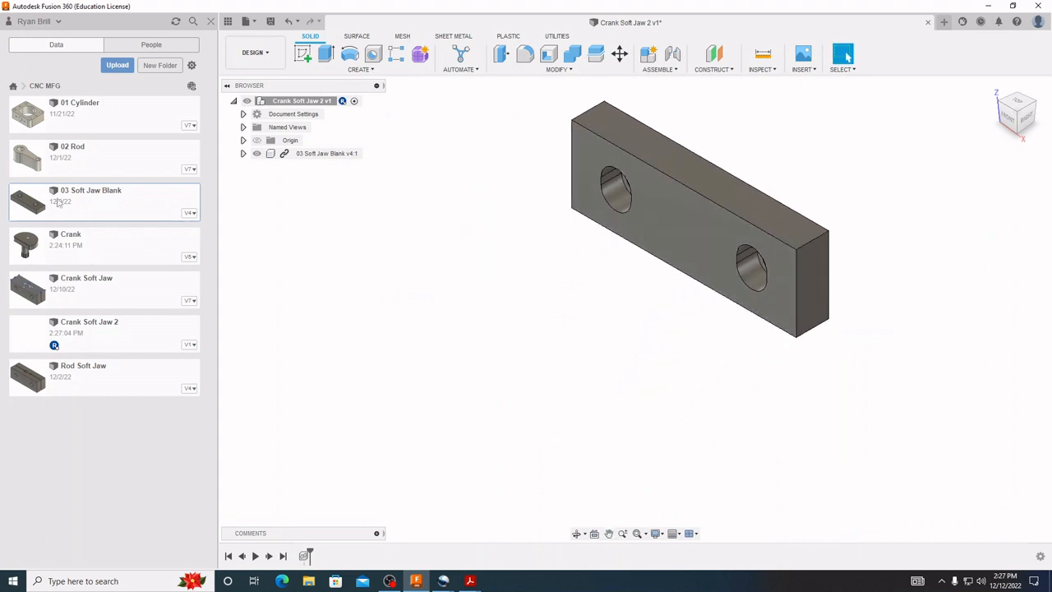
{"action": "right_click", "coordinate": [127, 207]}
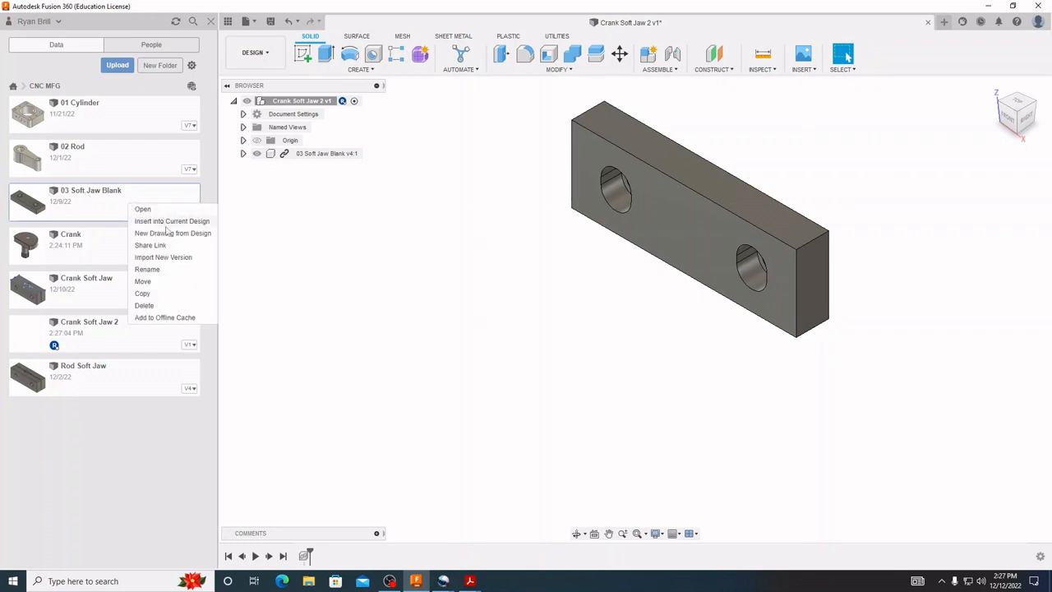
{"action": "left_click", "coordinate": [170, 222]}
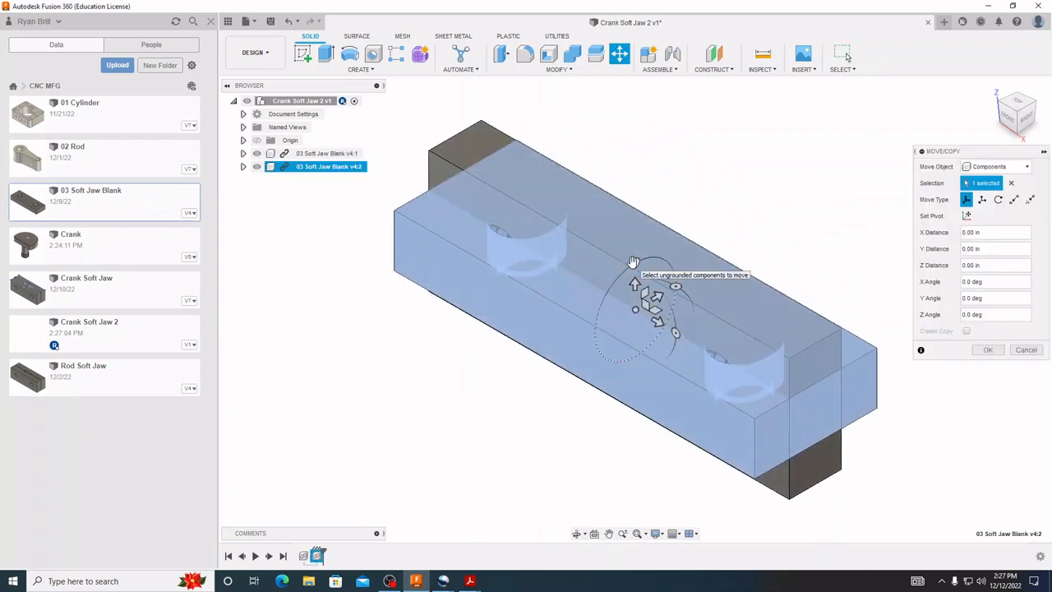
{"action": "left_click_drag", "start_coordinate": [633, 262], "coordinate": [700, 266]}
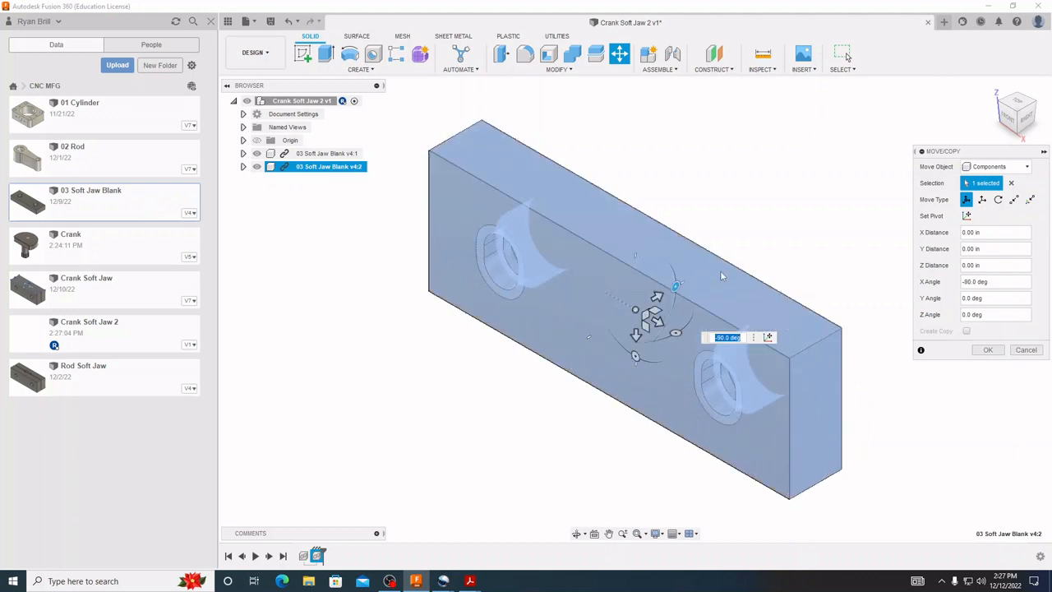
{"action": "left_click", "coordinate": [658, 297]}
{"action": "left_click_drag", "start_coordinate": [658, 298], "coordinate": [508, 372]}
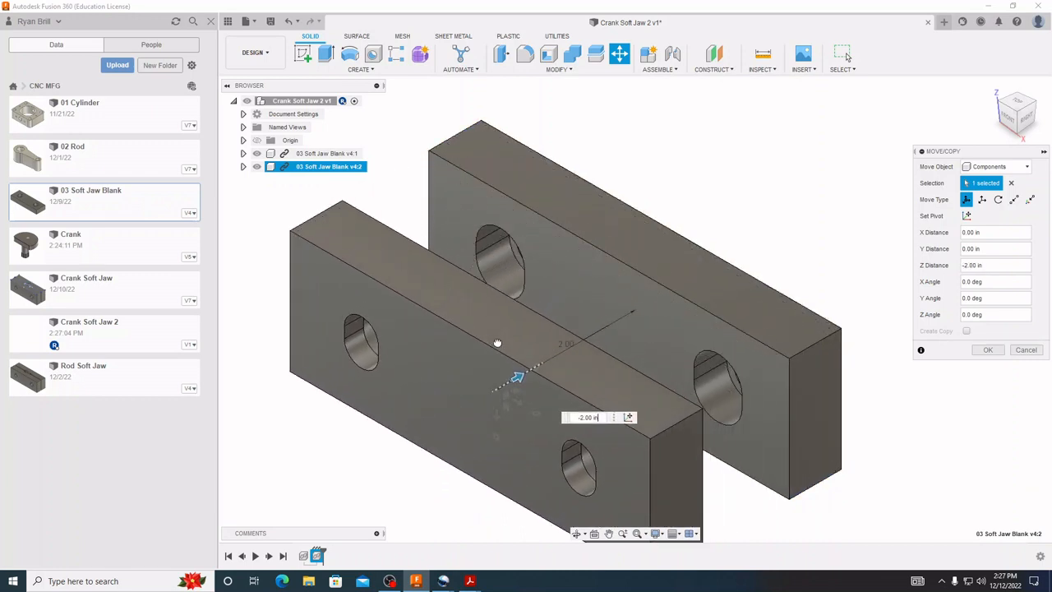
{"action": "left_click", "coordinate": [990, 352]}
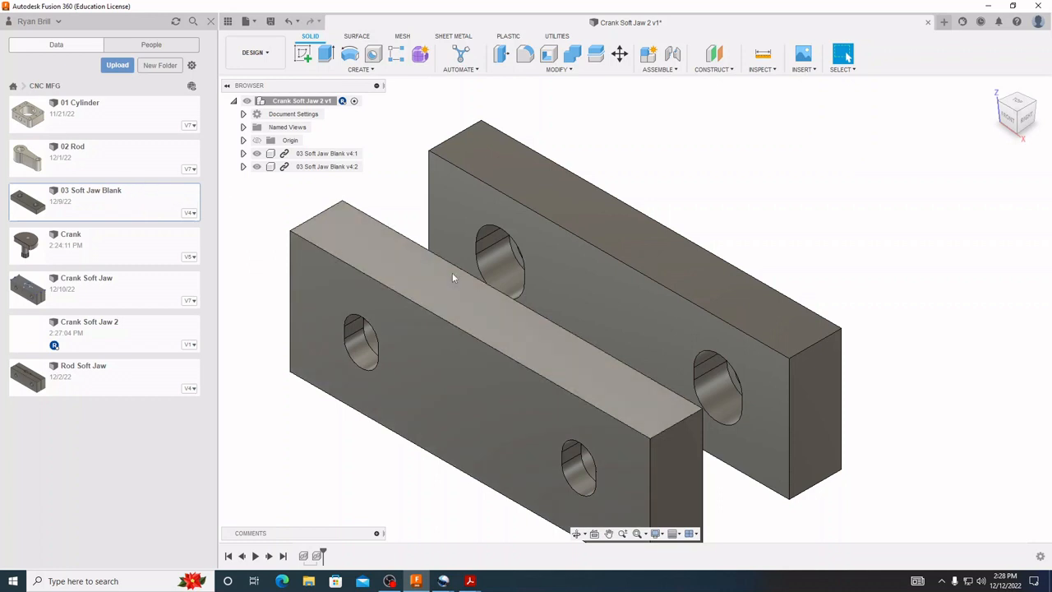
Break the external links of both inserted soft jaw blanks and close the project file list.
{"action": "right_click", "coordinate": [314, 159]}
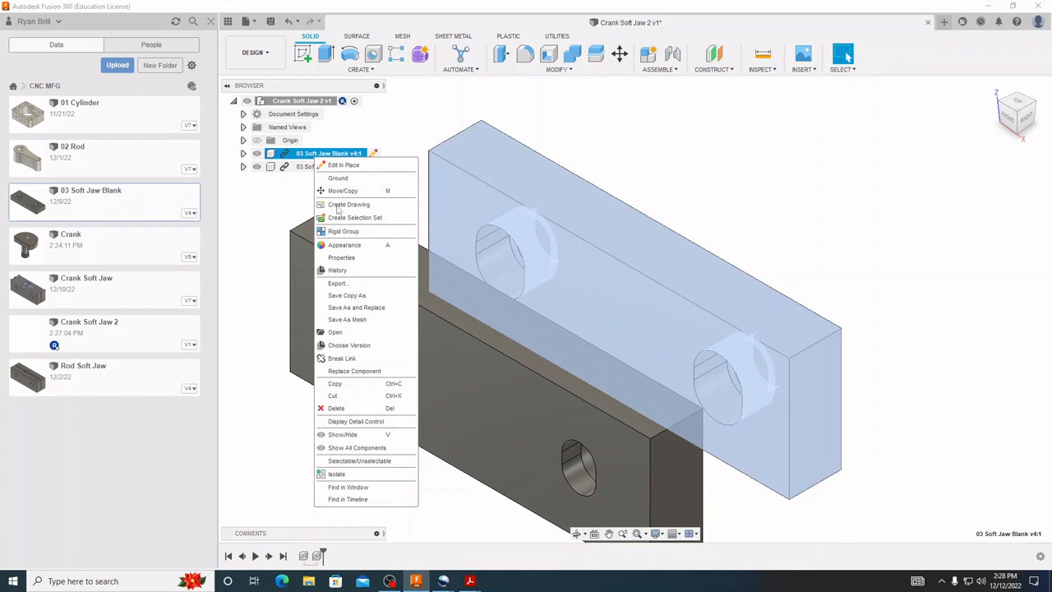
{"action": "left_click", "coordinate": [341, 359]}
{"action": "right_click", "coordinate": [306, 167]}
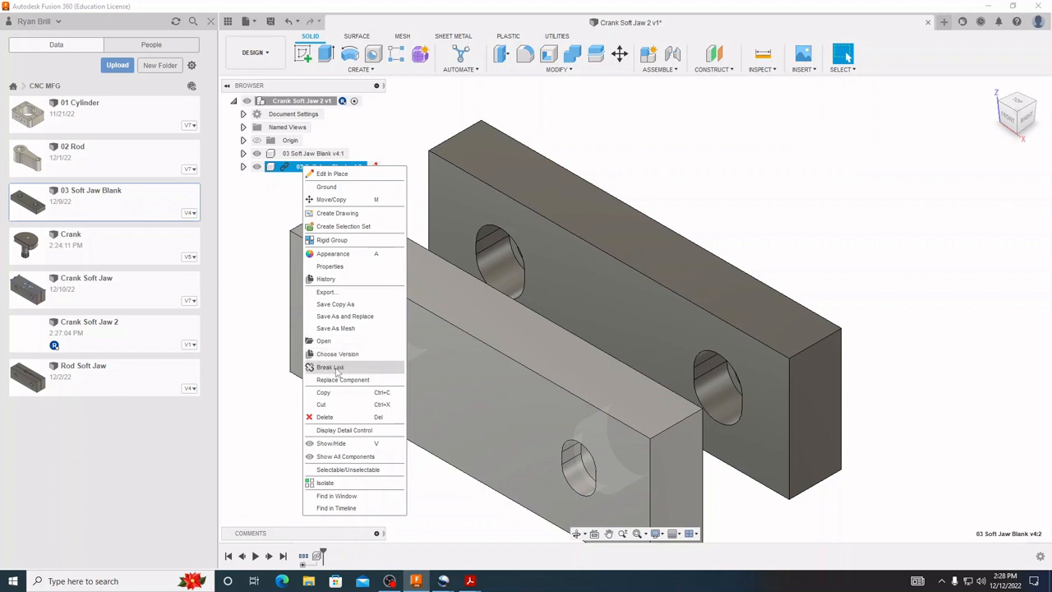
{"action": "left_click", "coordinate": [337, 370]}
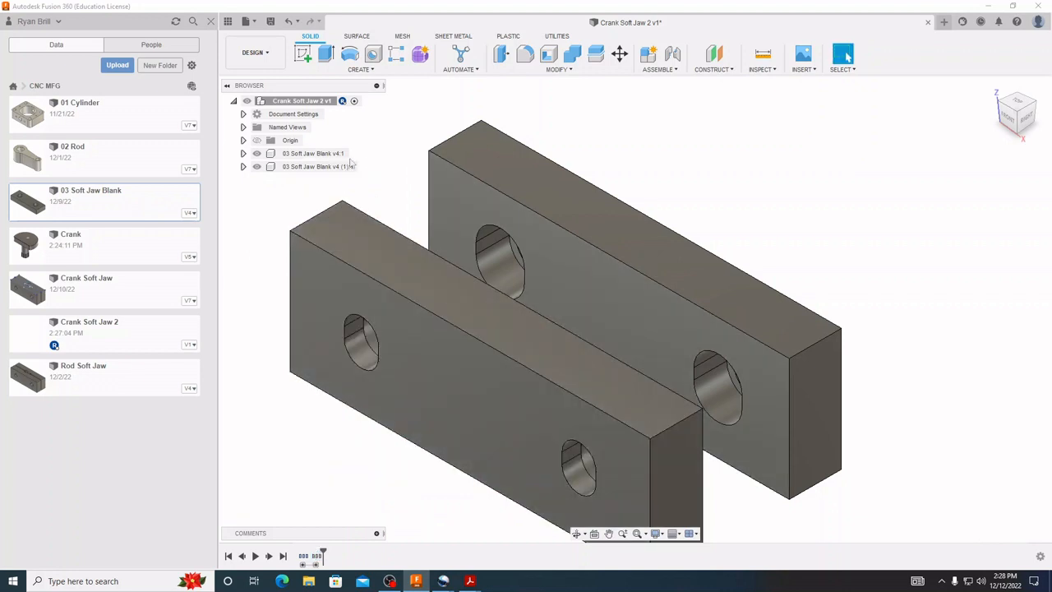
{"action": "left_click", "coordinate": [210, 22]}
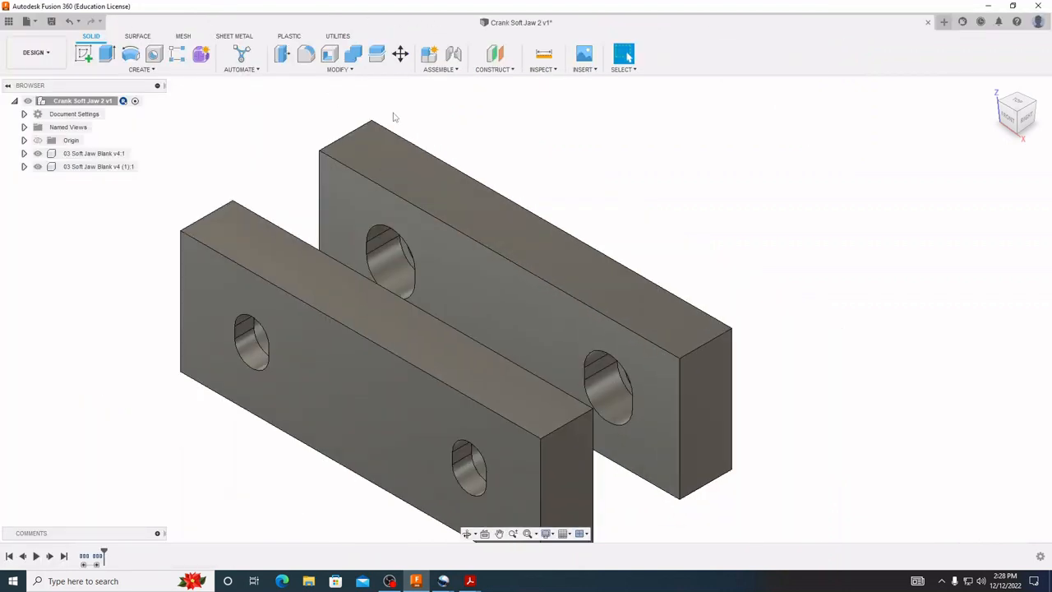
Start a joint between the facing sides of the two jaw blanks, snapping to the centre of each inner face.
{"action": "left_click", "coordinate": [457, 56]}
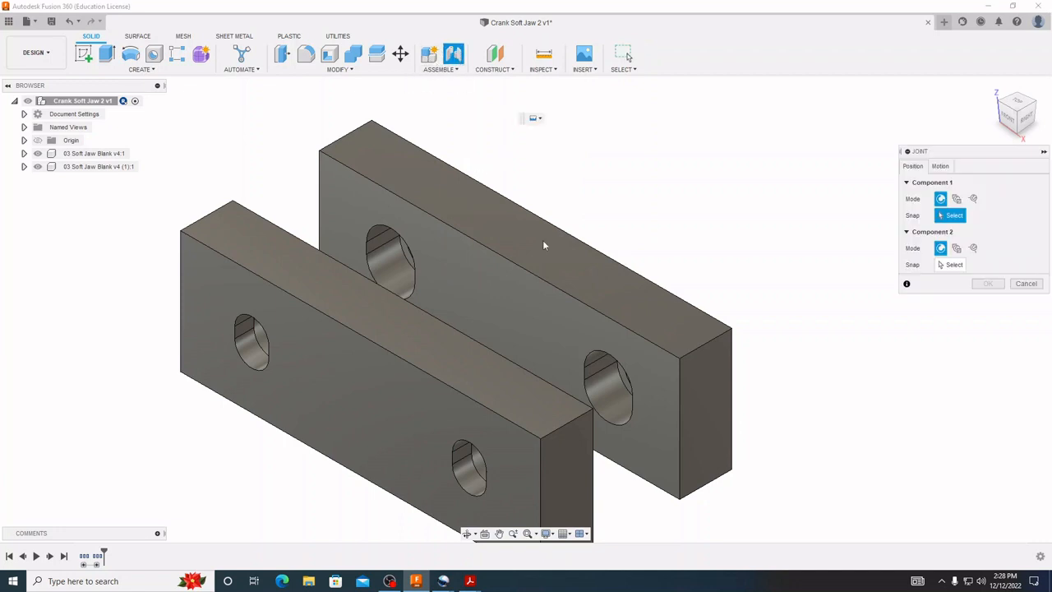
{"action": "left_click", "coordinate": [500, 326]}
{"action": "middle_click_drag", "start_coordinate": [659, 316], "coordinate": [473, 327], "text": "shift"}
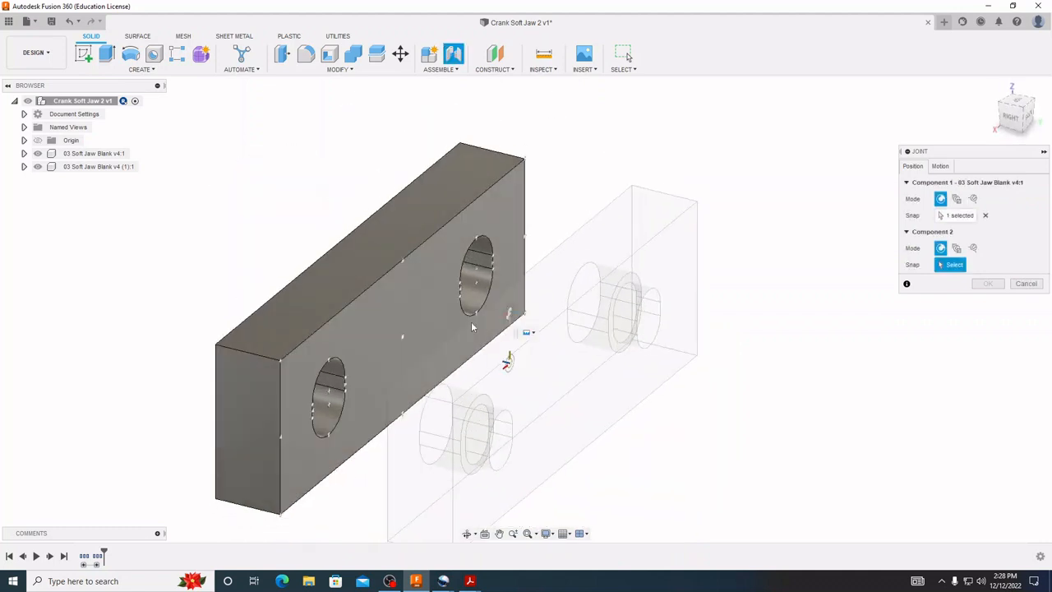
{"action": "left_click", "coordinate": [402, 344]}
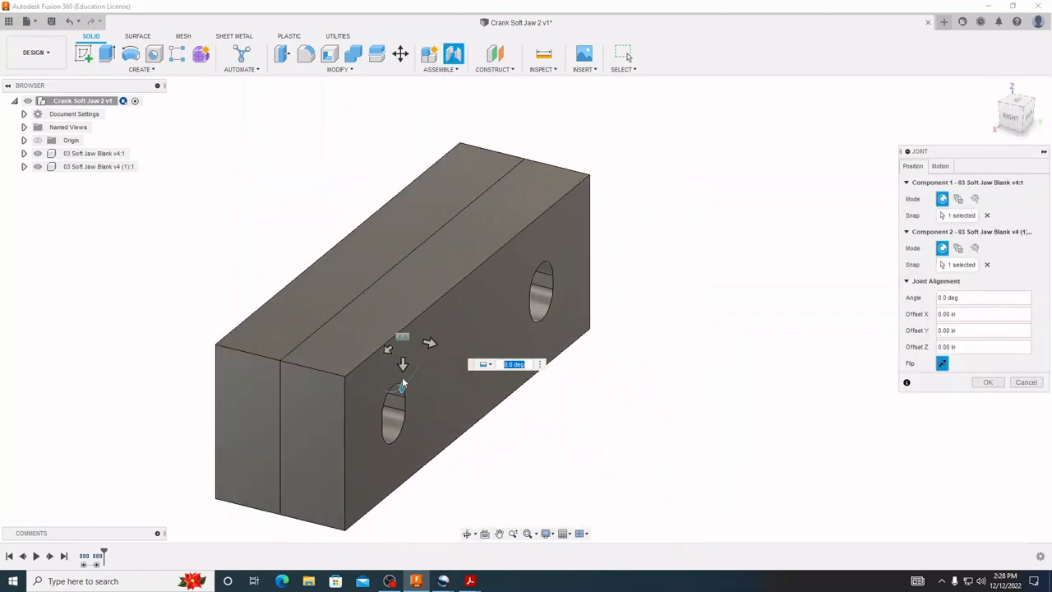
Check the jaw gap on the Crank Soft Jaw drawing and create the joint with a Z offset of 0.125 in.
{"action": "middle_click_drag", "start_coordinate": [403, 385], "coordinate": [502, 270], "text": "shift"}
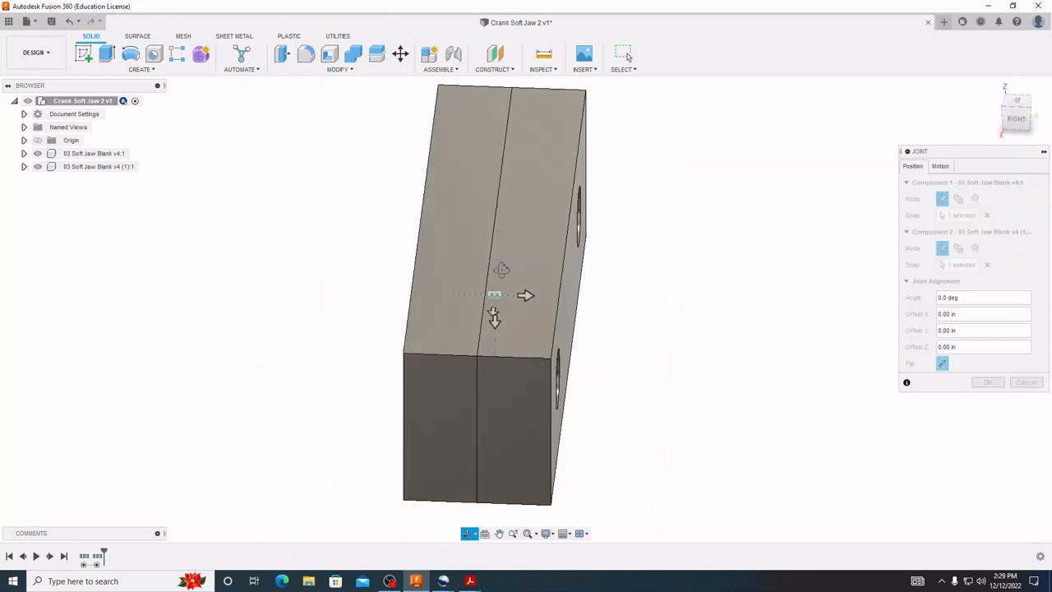
{"action": "mouse_move", "coordinate": [470, 581]}
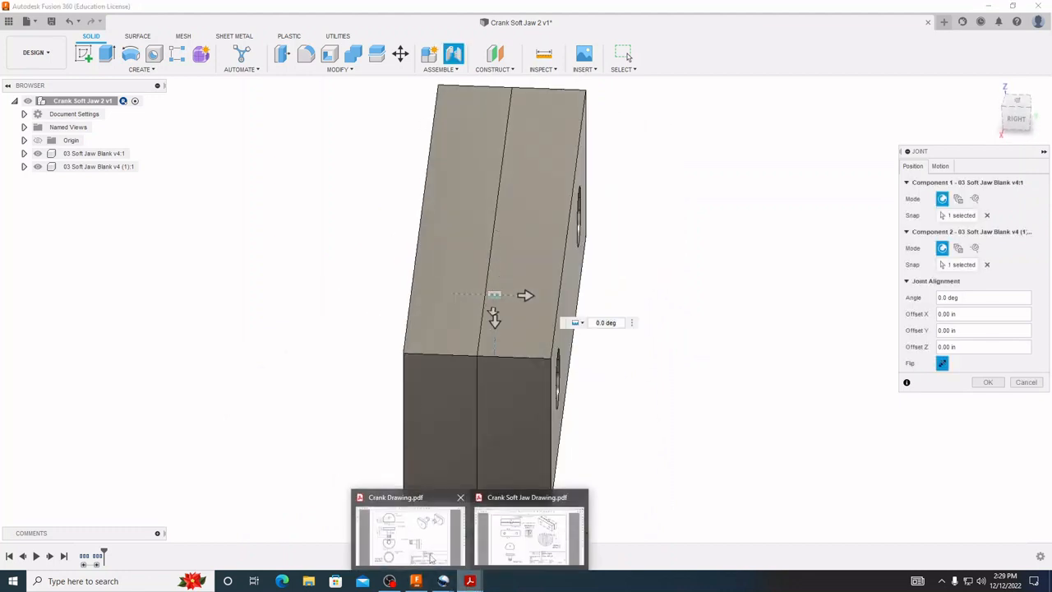
{"action": "left_click", "coordinate": [491, 533]}
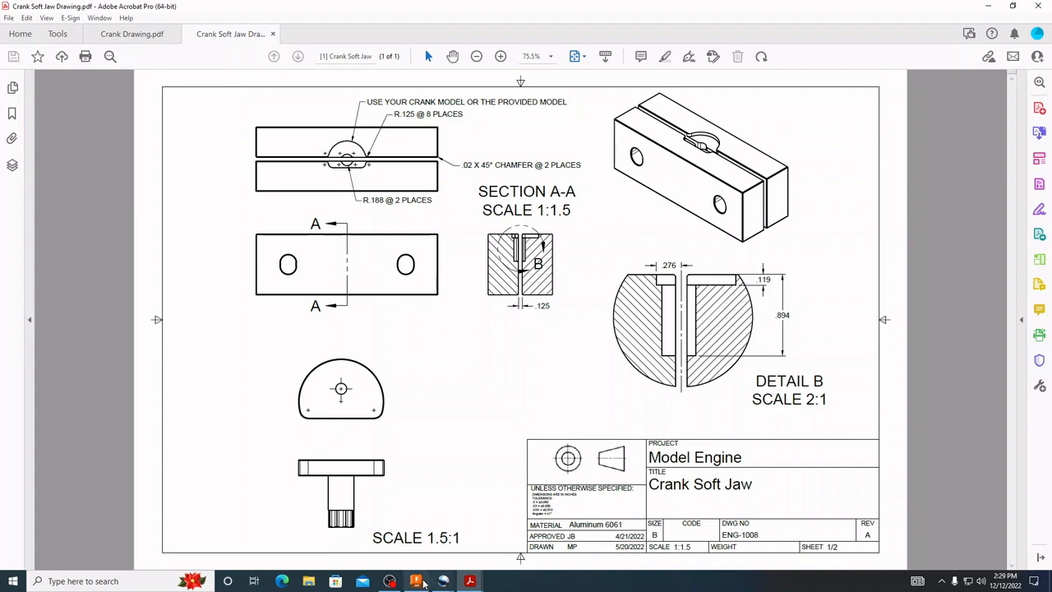
{"action": "left_click", "coordinate": [416, 581]}
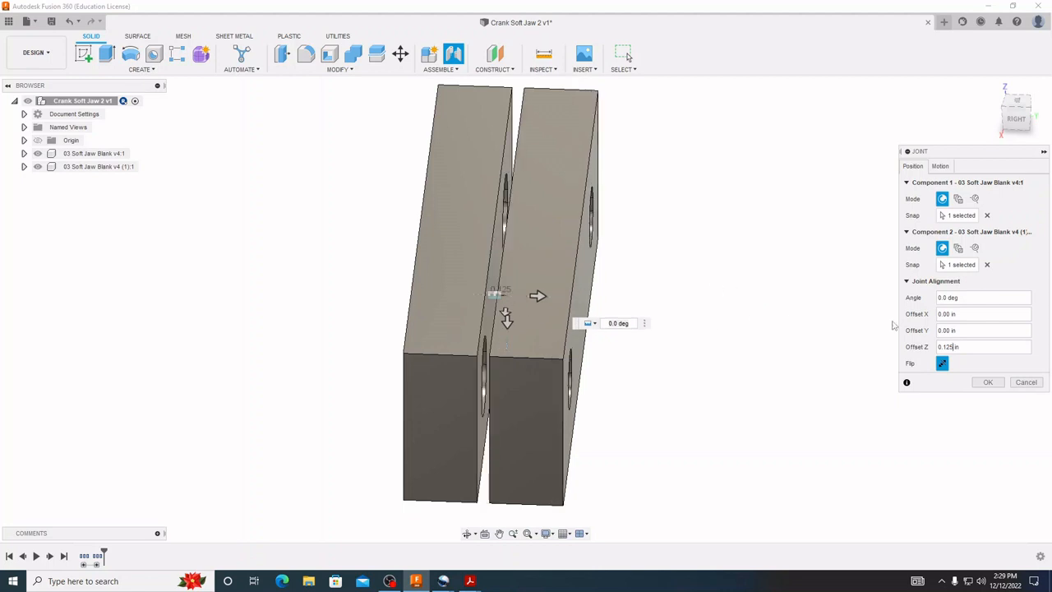
{"action": "left_click", "coordinate": [988, 382]}
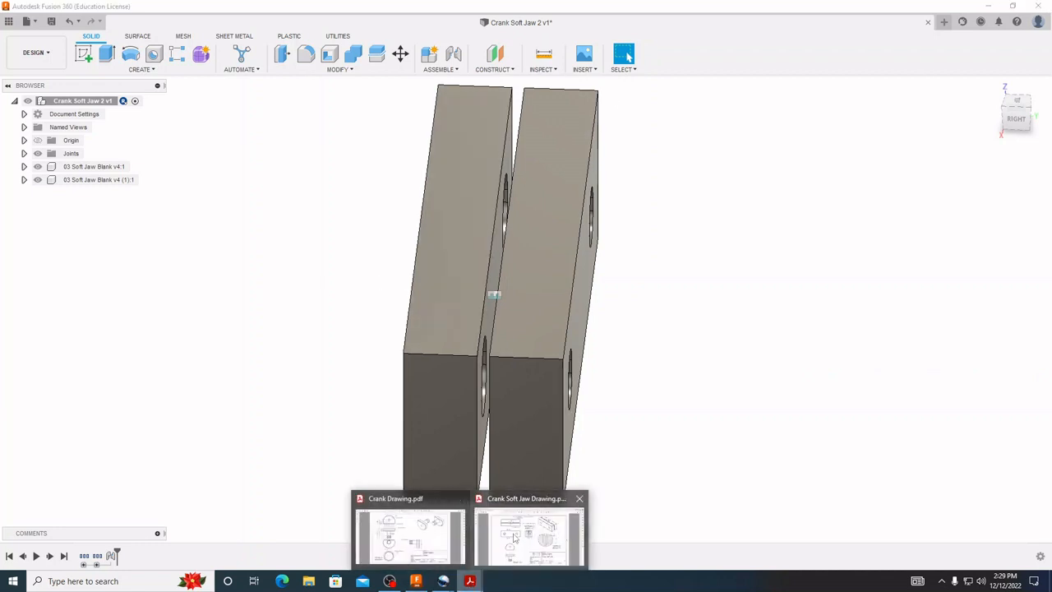
Recheck the Crank Soft Jaw drawing and create a sketch on the front jaw blank's top face in Fusion 360.
{"action": "left_click", "coordinate": [493, 534]}
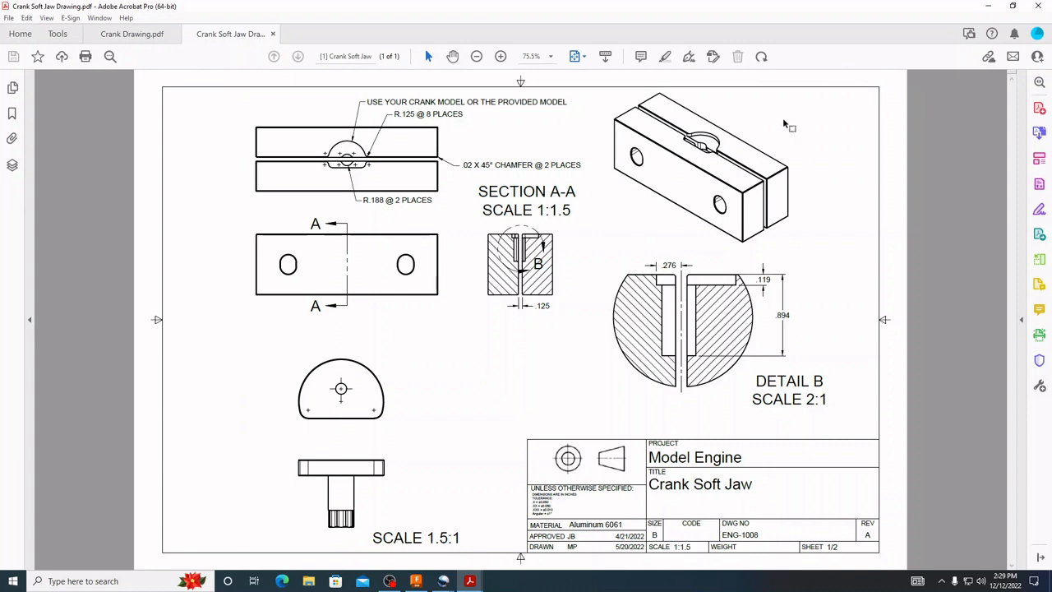
{"action": "left_click", "coordinate": [989, 7]}
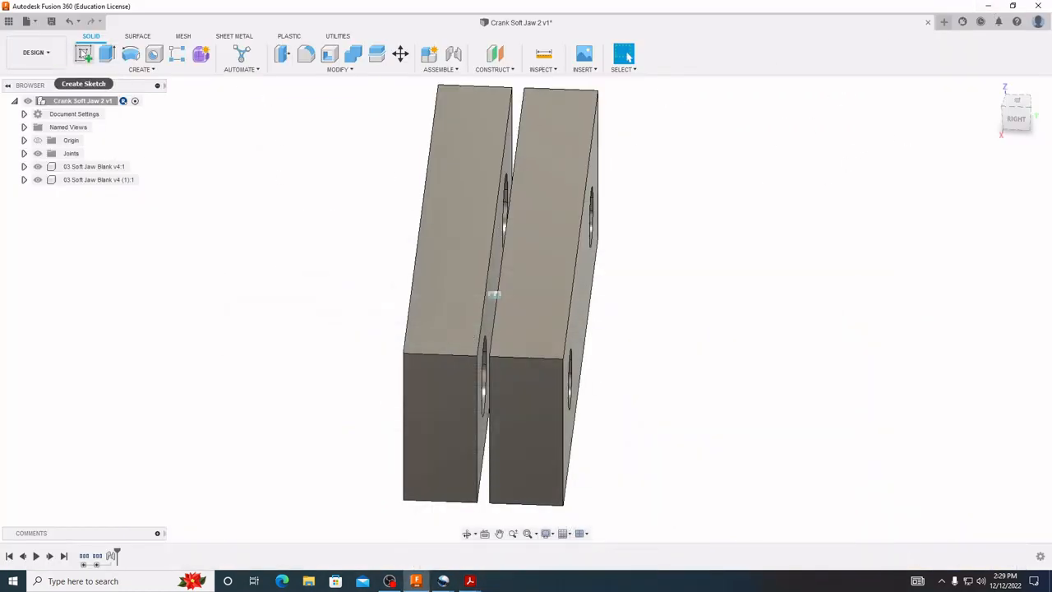
{"action": "left_click", "coordinate": [83, 54]}
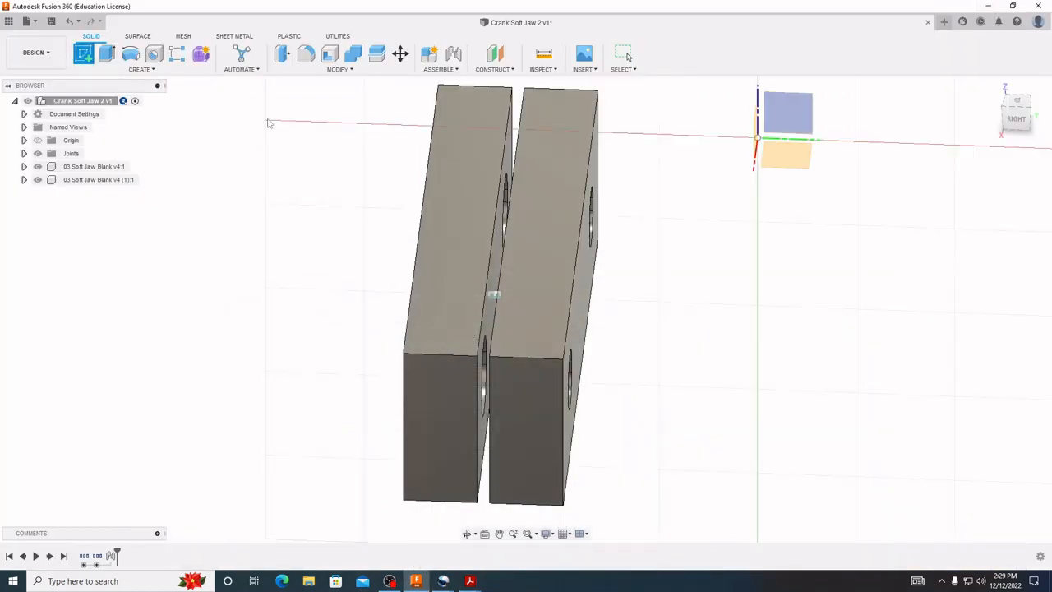
{"action": "left_click", "coordinate": [461, 186]}
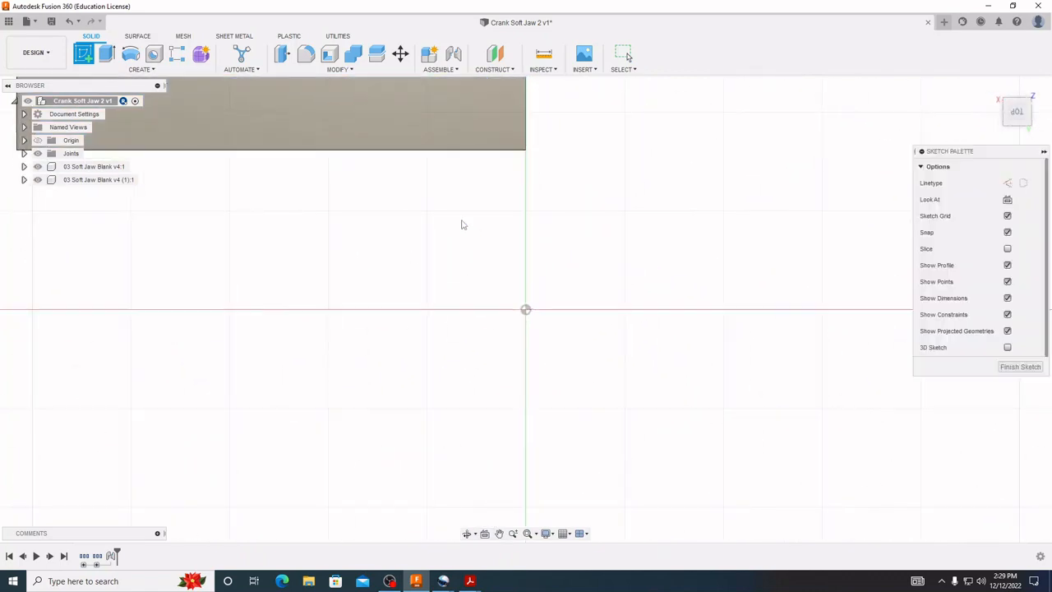
{"action": "left_click", "coordinate": [576, 230]}
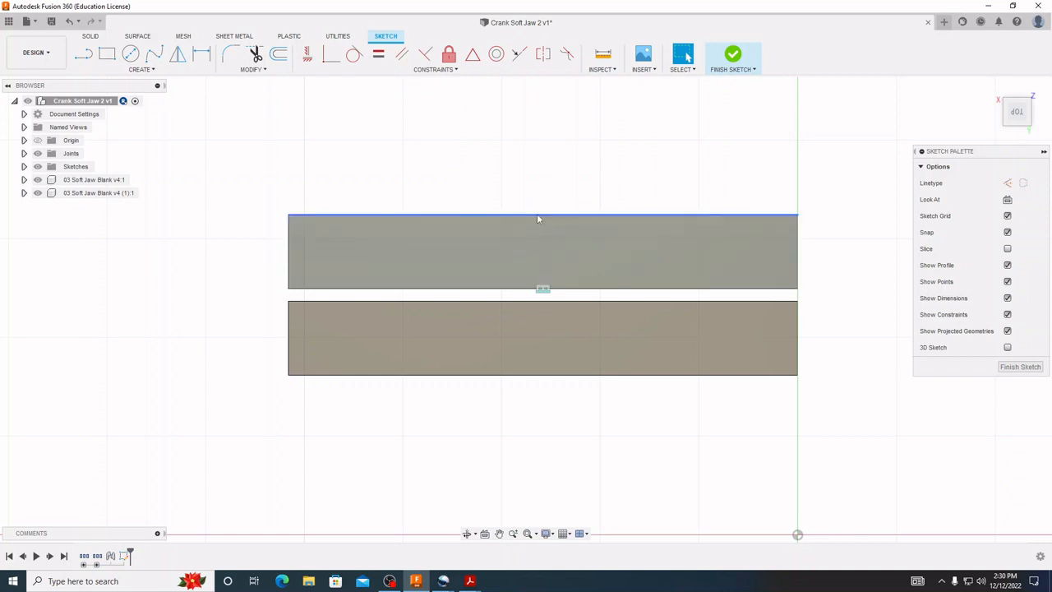
Project the top face of the lower jaw blank in this view into the sketch.
{"action": "left_click", "coordinate": [143, 71]}
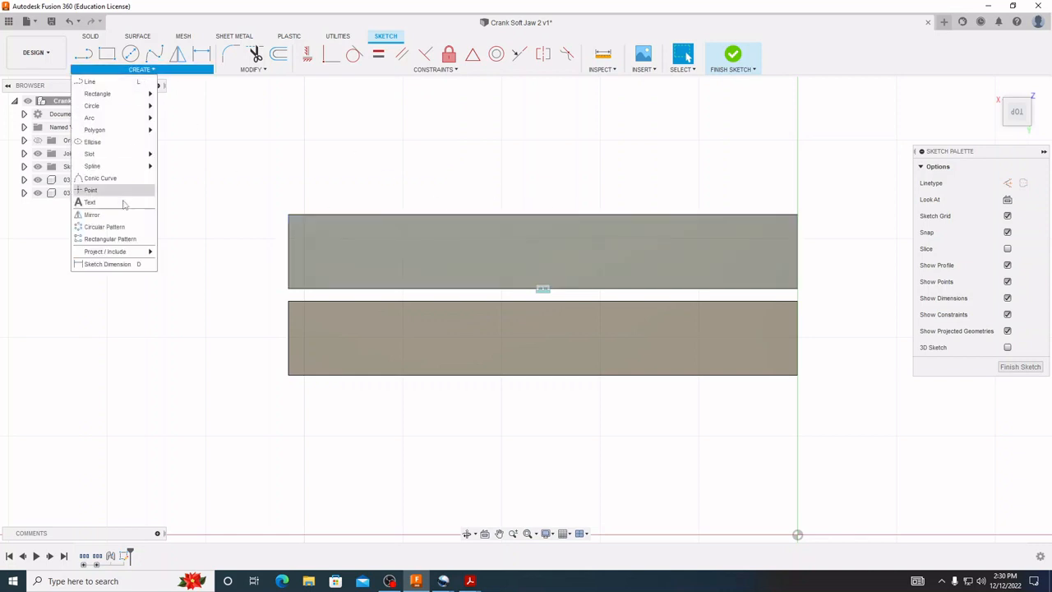
{"action": "mouse_move", "coordinate": [121, 253]}
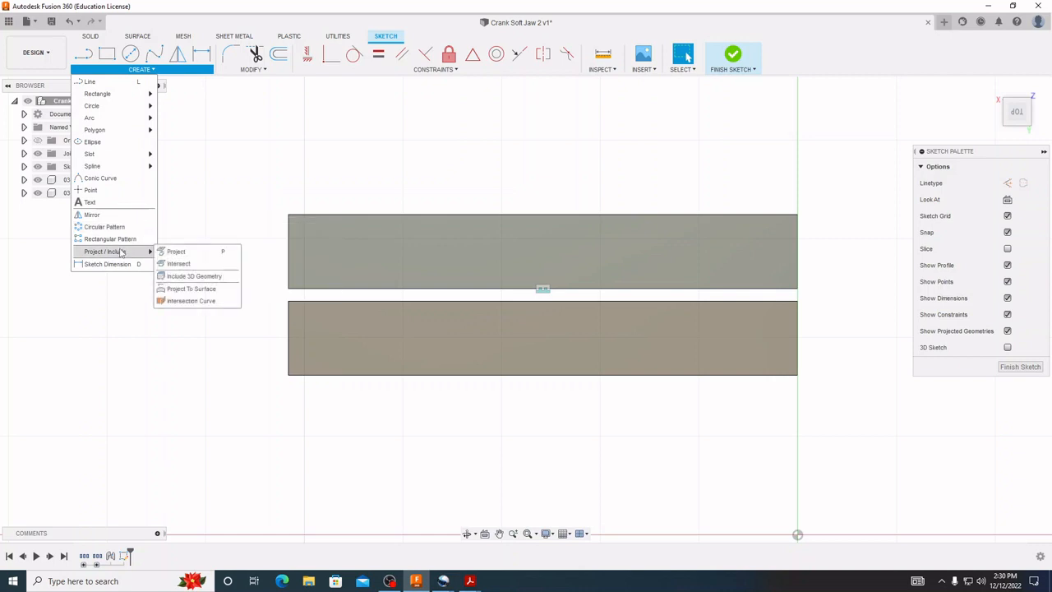
{"action": "left_click", "coordinate": [176, 255]}
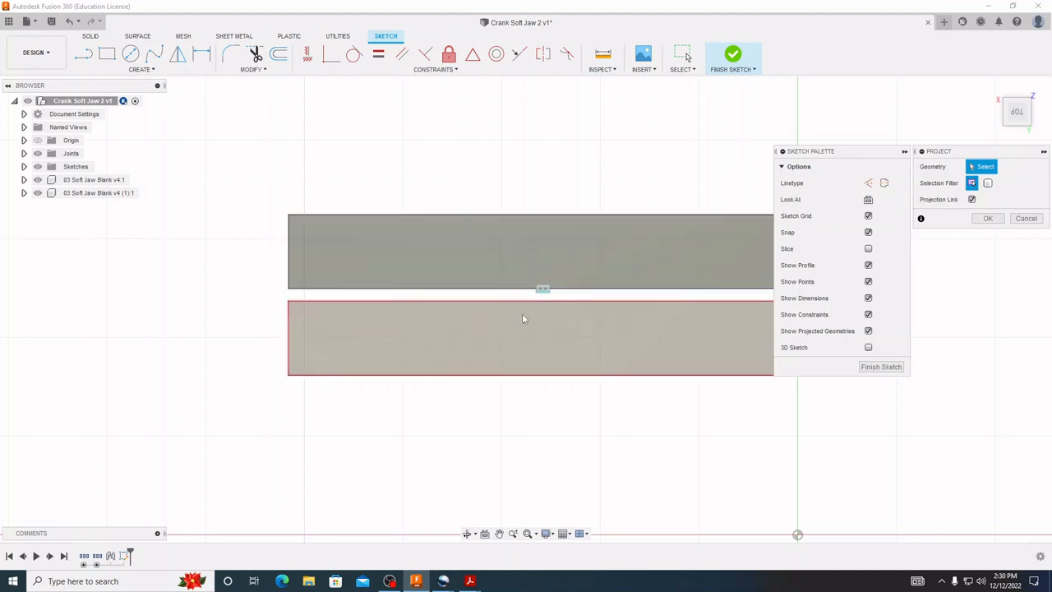
{"action": "left_click", "coordinate": [552, 337]}
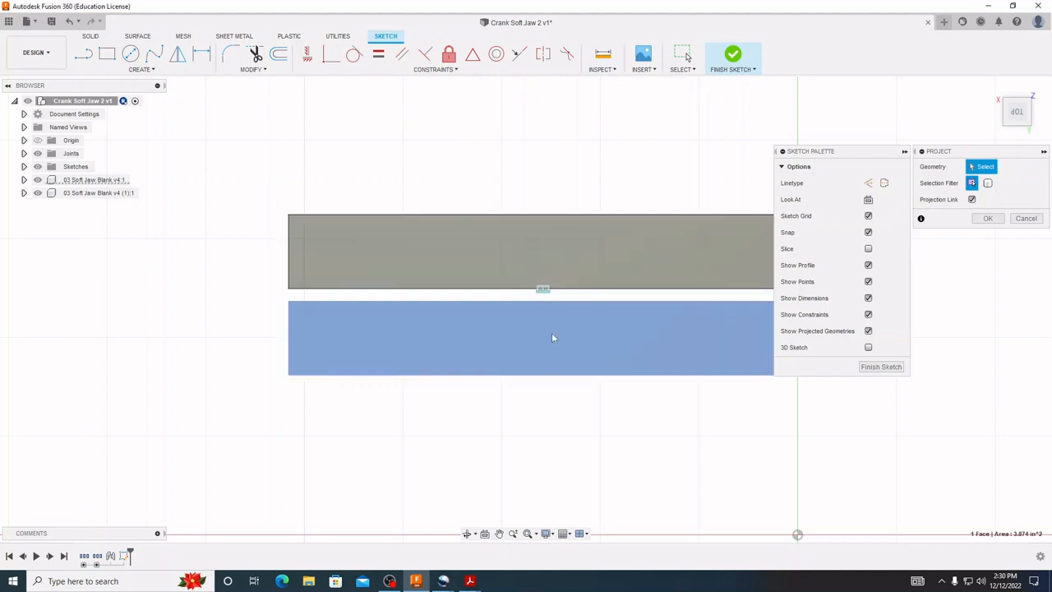
{"action": "left_click", "coordinate": [589, 266]}
{"action": "left_click", "coordinate": [988, 218]}
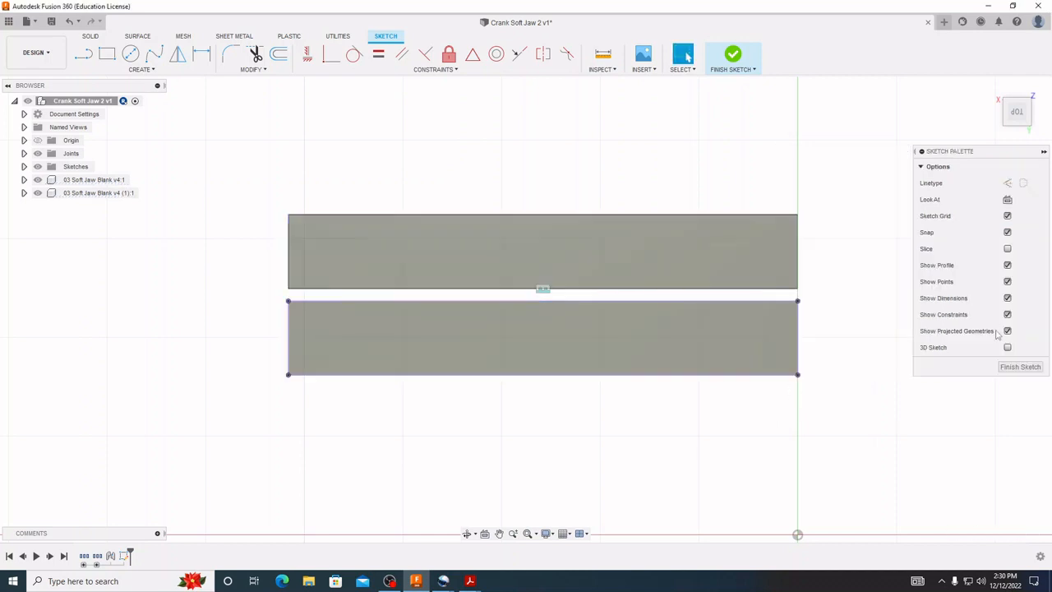
{"action": "left_click", "coordinate": [732, 374]}
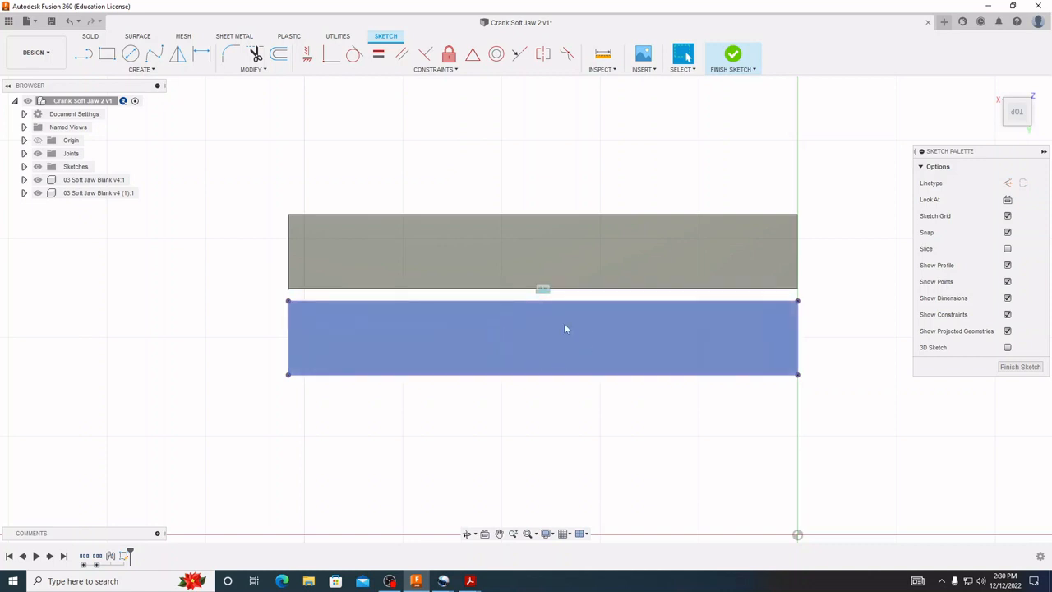
Draw a vertical construction line across both jaw blanks, joining the midpoints of their outer long edges.
{"action": "left_click", "coordinate": [83, 56]}
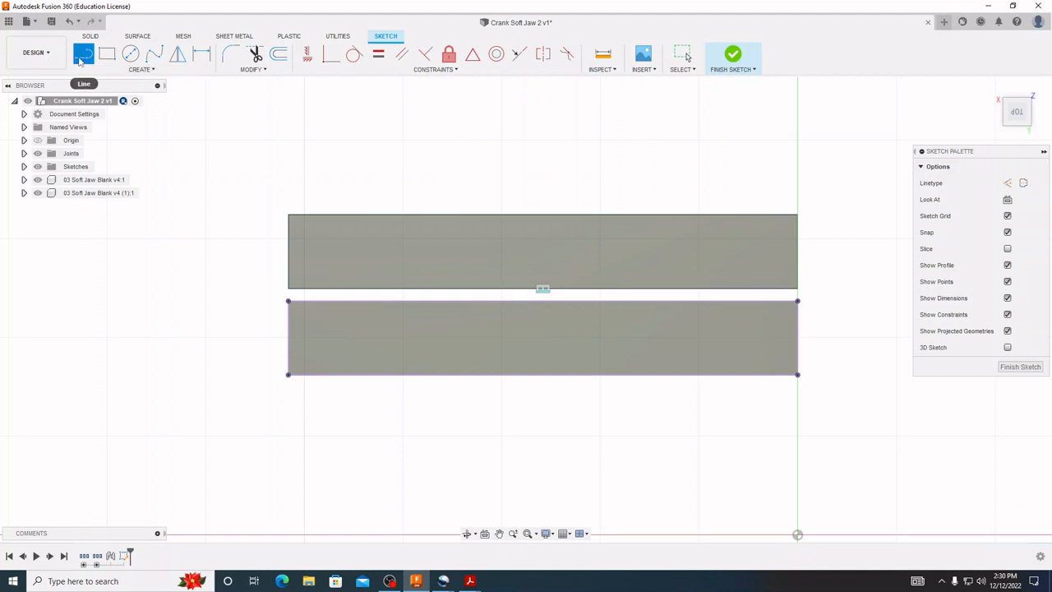
{"action": "left_click", "coordinate": [1009, 184]}
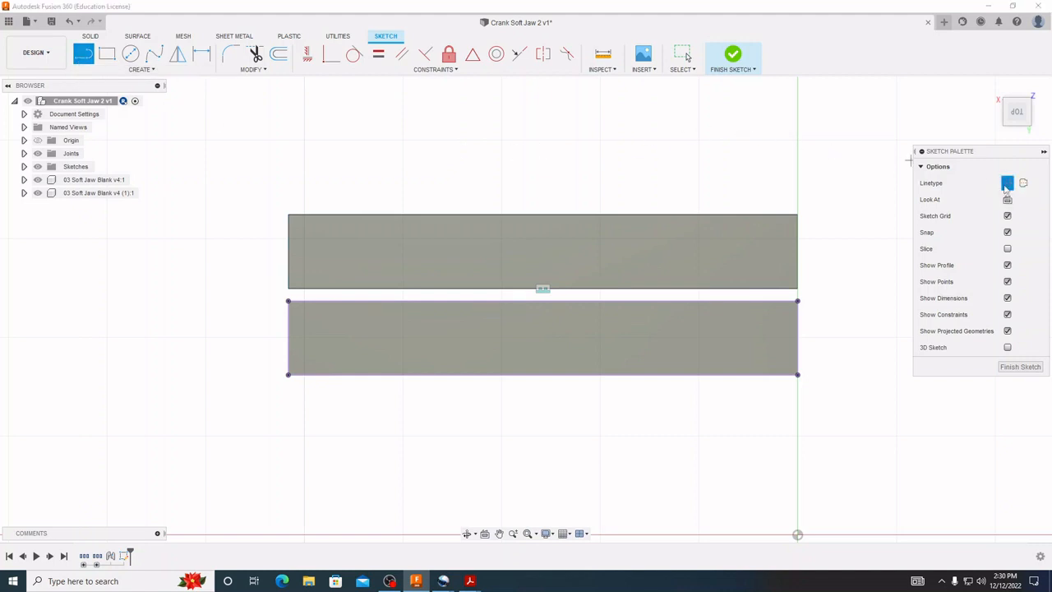
{"action": "left_click", "coordinate": [543, 215]}
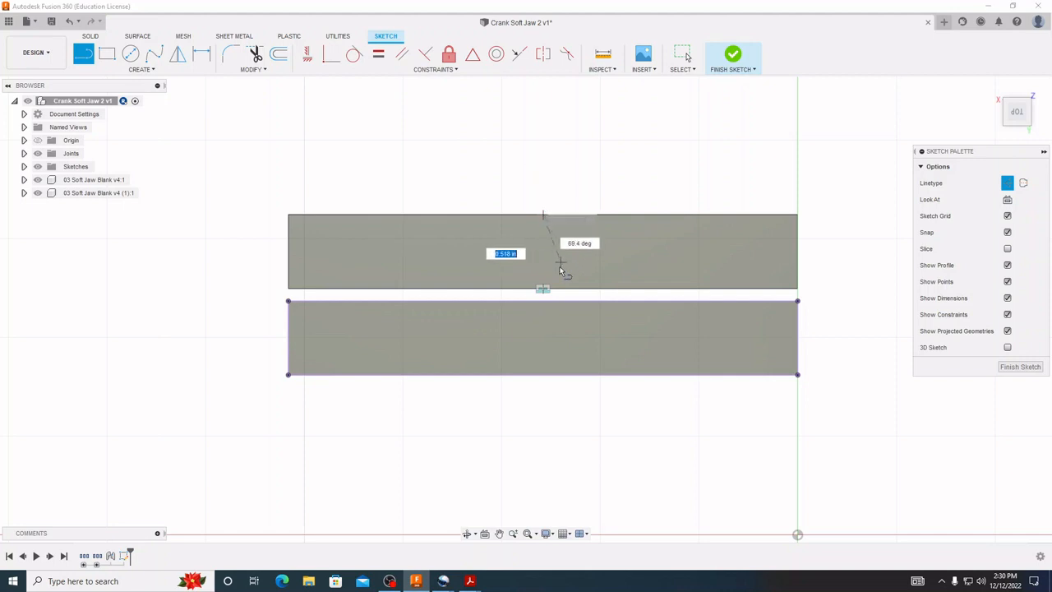
{"action": "left_click", "coordinate": [543, 375]}
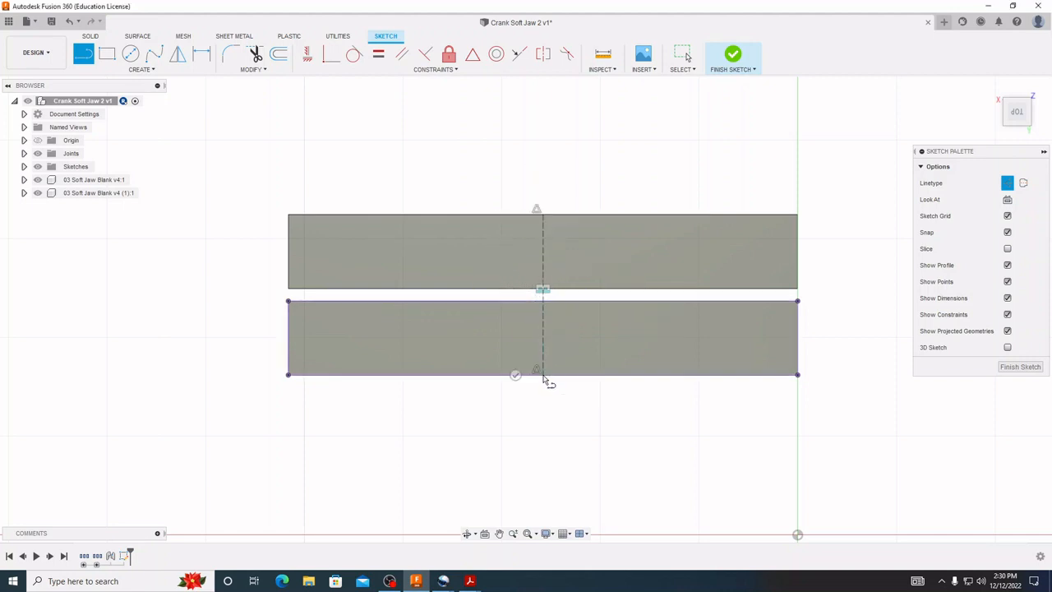
Draw a horizontal construction line about 0.48 in long from the vertical centreline's midpoint, inside the gap between the jaws.
{"action": "scroll", "coordinate": [549, 305], "scroll_direction": "down", "scroll_amount": 1}
{"action": "scroll", "coordinate": [545, 302], "scroll_direction": "up", "scroll_amount": 5}
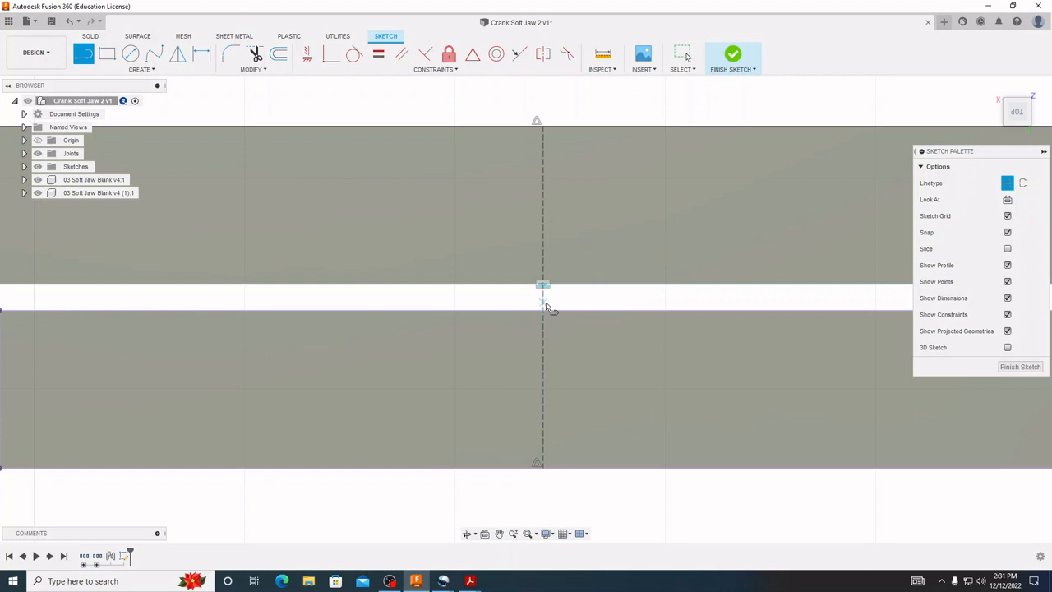
{"action": "left_click", "coordinate": [545, 299]}
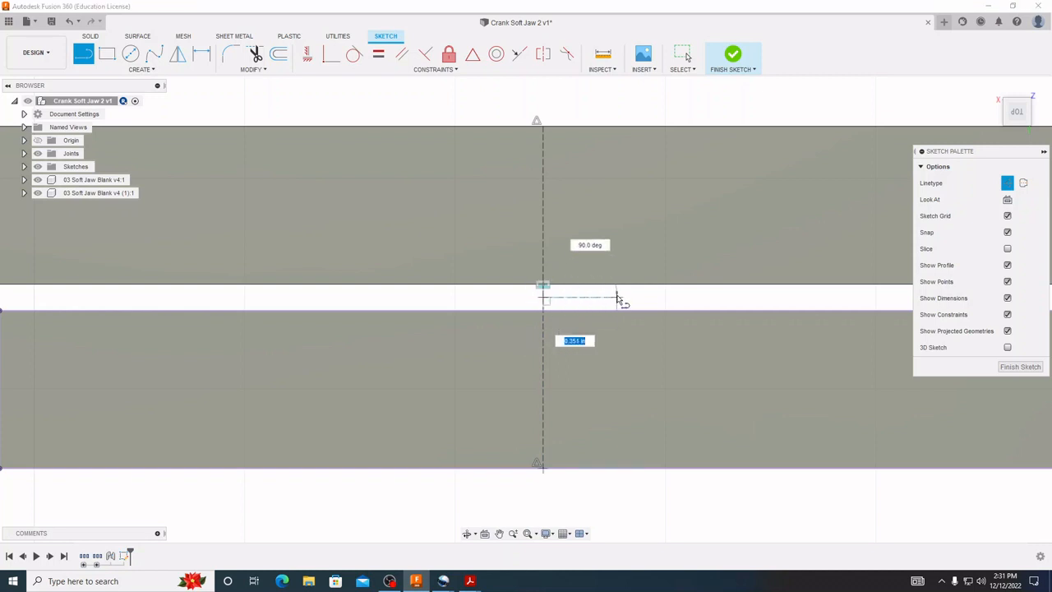
{"action": "left_click", "coordinate": [645, 298]}
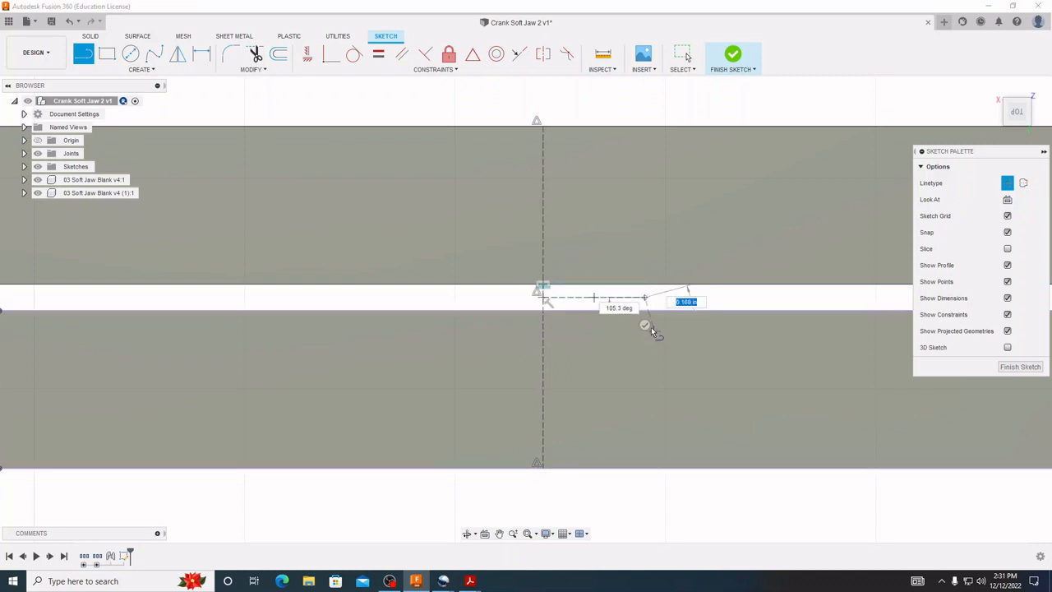
{"action": "key", "text": "Escape"}
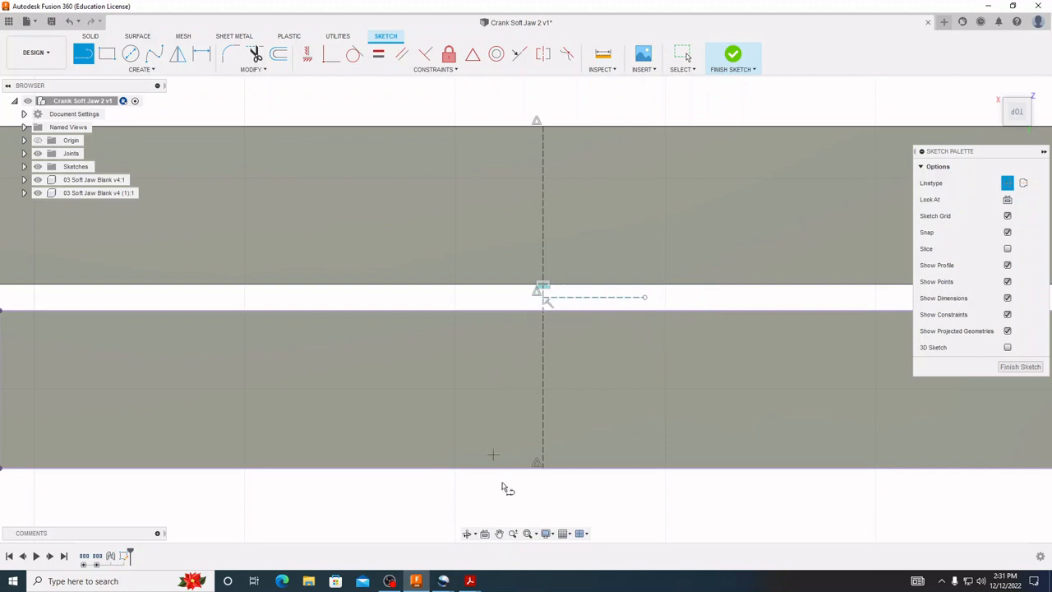
Check the Crank Soft Jaw drawing in Acrobat and sketch a solid horizontal line about 2.09 in long across the centreline in the lower jaw.
{"action": "mouse_move", "coordinate": [470, 581]}
{"action": "left_click", "coordinate": [503, 543]}
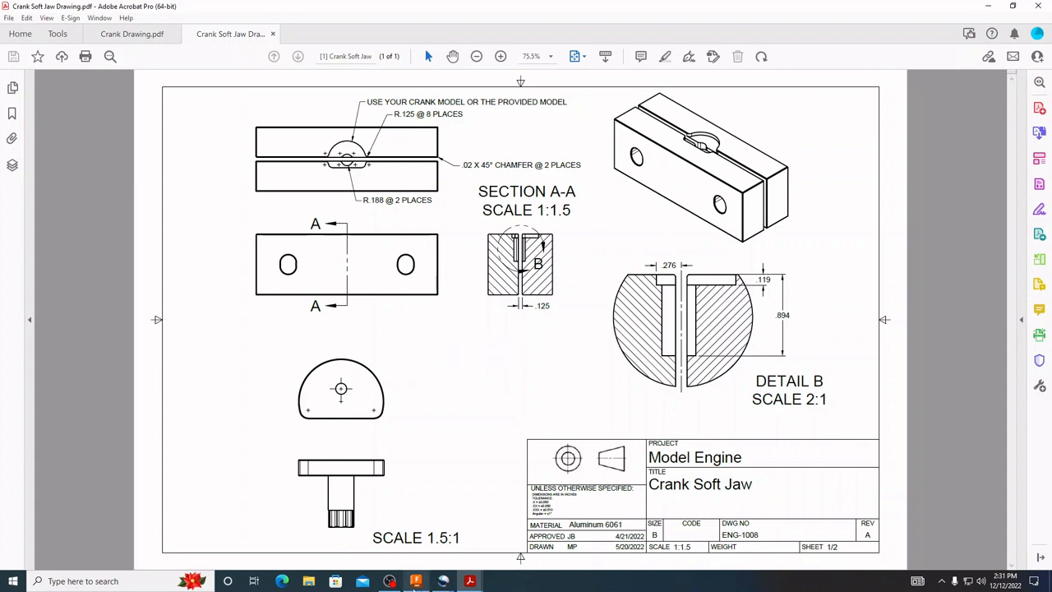
{"action": "mouse_move", "coordinate": [417, 582]}
{"action": "left_click", "coordinate": [418, 526]}
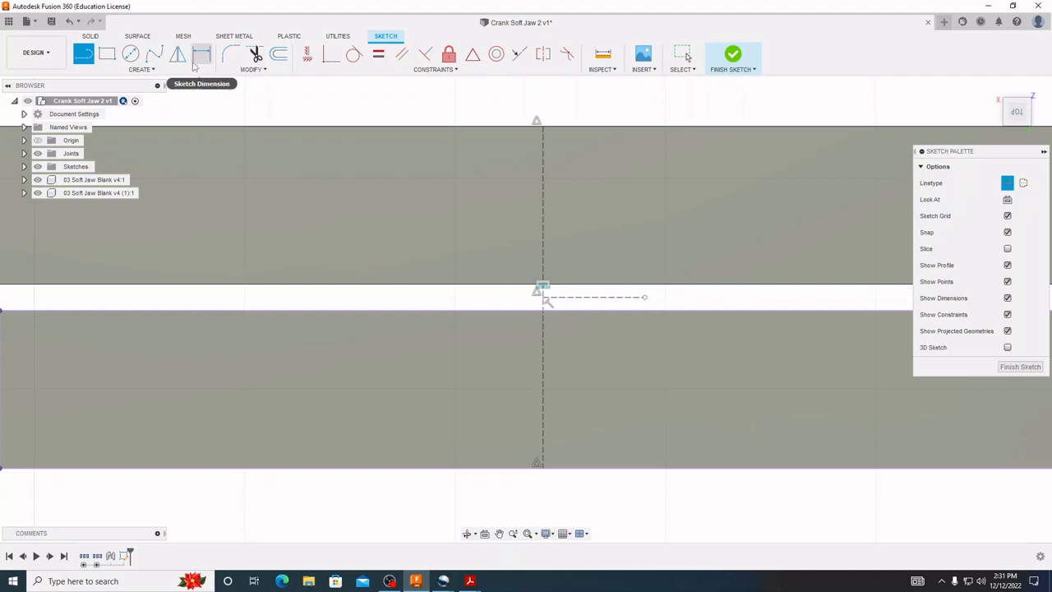
{"action": "left_click", "coordinate": [1008, 183]}
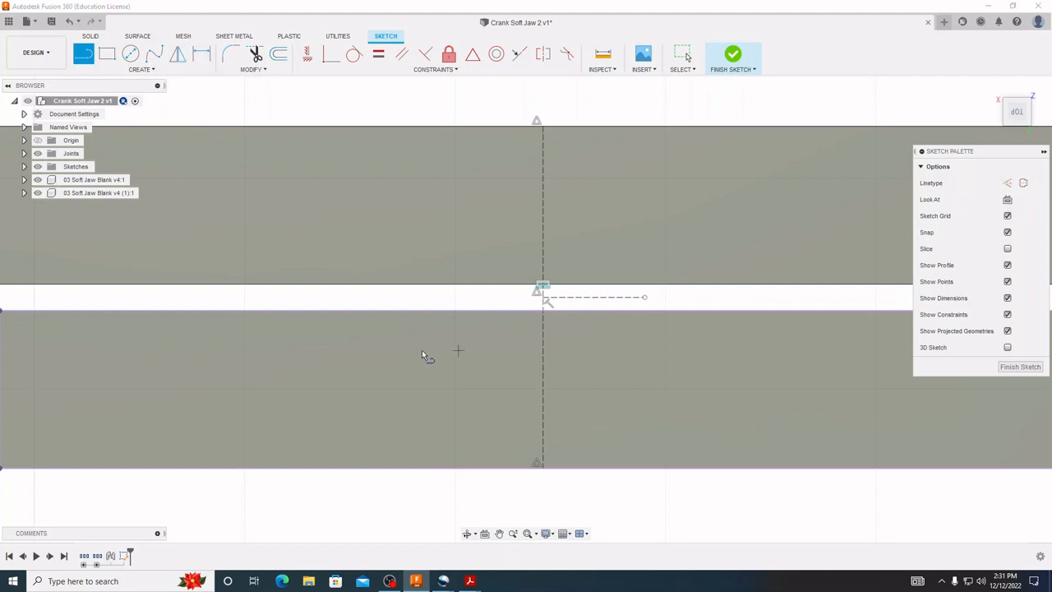
{"action": "left_click", "coordinate": [338, 354]}
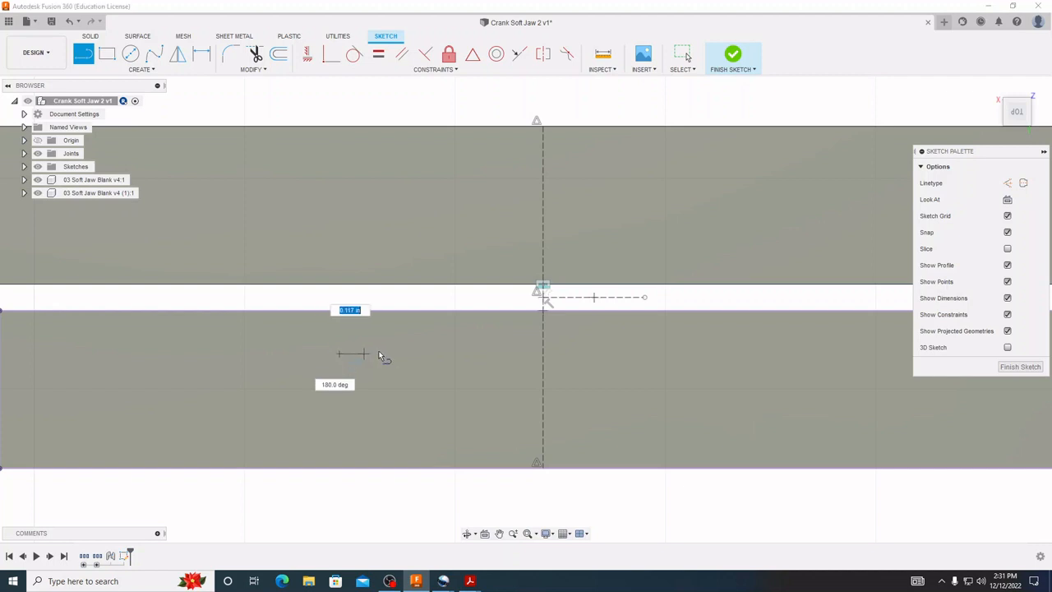
{"action": "left_click", "coordinate": [779, 354]}
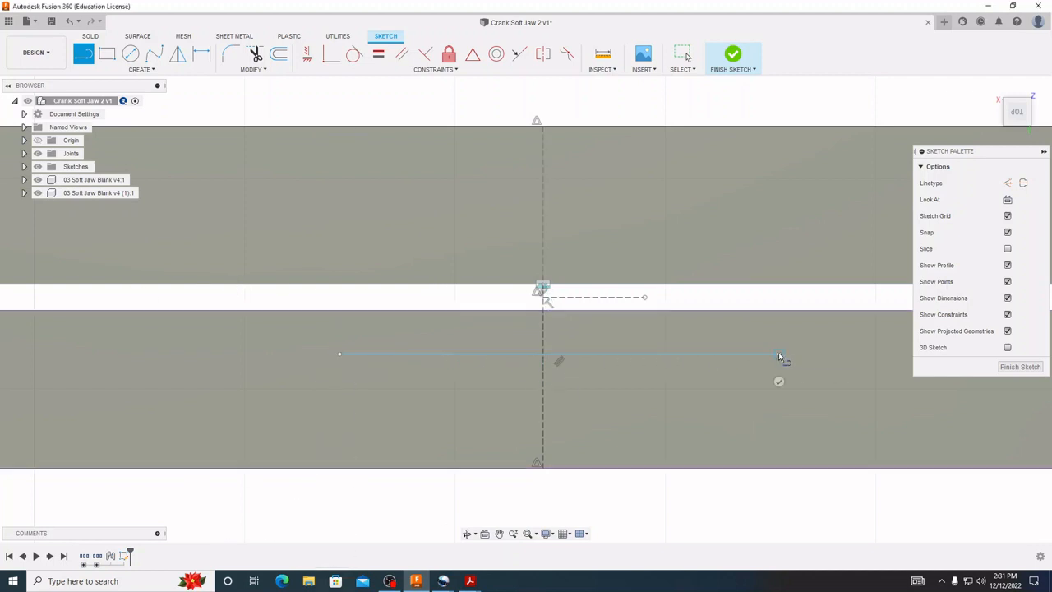
Dimension the distance between the horizontal construction line and the solid line as 0.276 in.
{"action": "left_click", "coordinate": [202, 55]}
{"action": "left_click", "coordinate": [624, 297]}
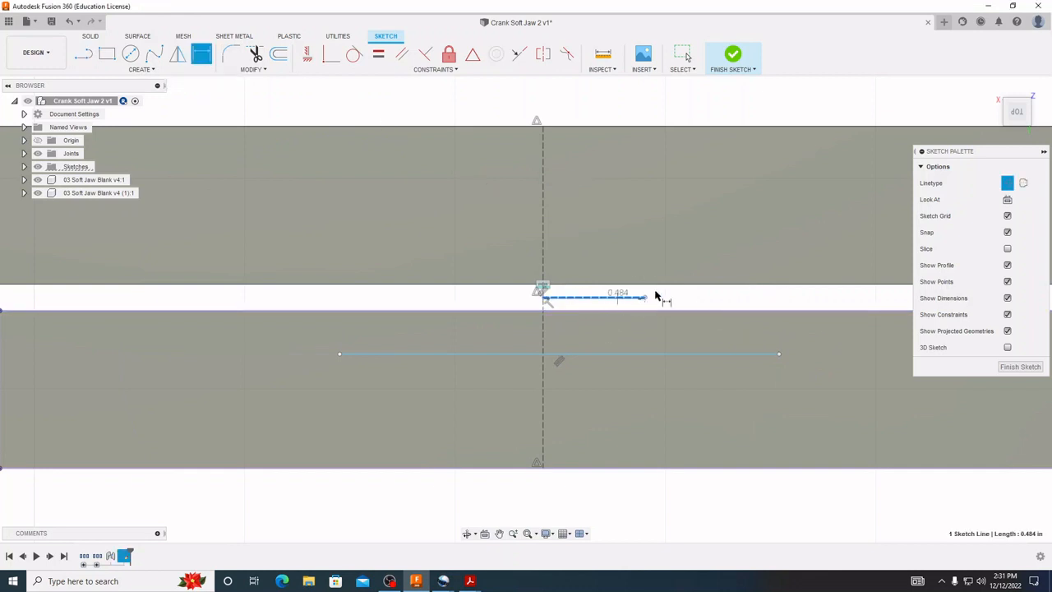
{"action": "left_click", "coordinate": [587, 355]}
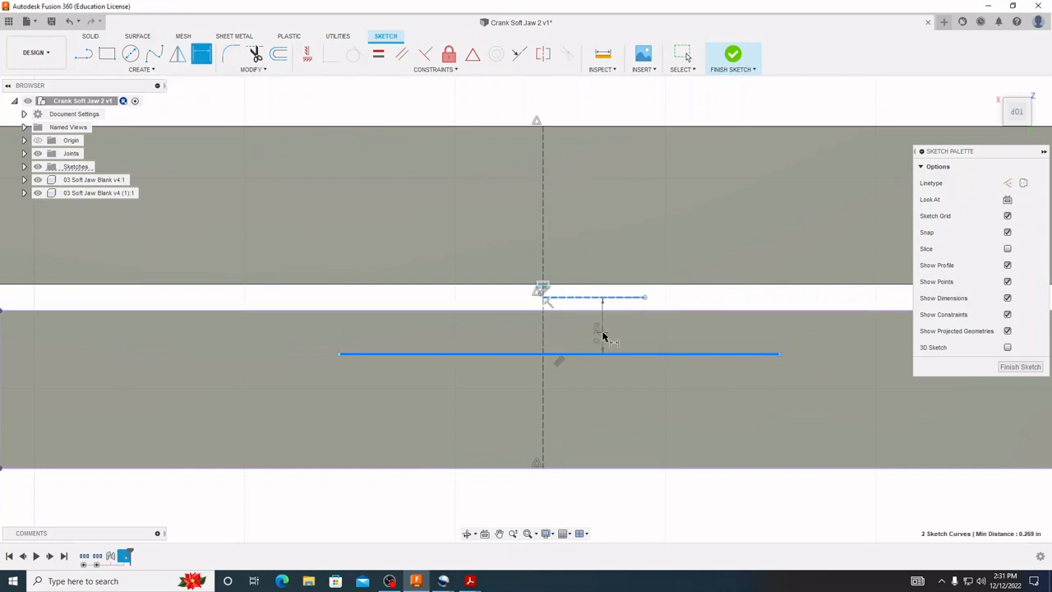
{"action": "left_click", "coordinate": [603, 337]}
{"action": "type", "text": ".278"}
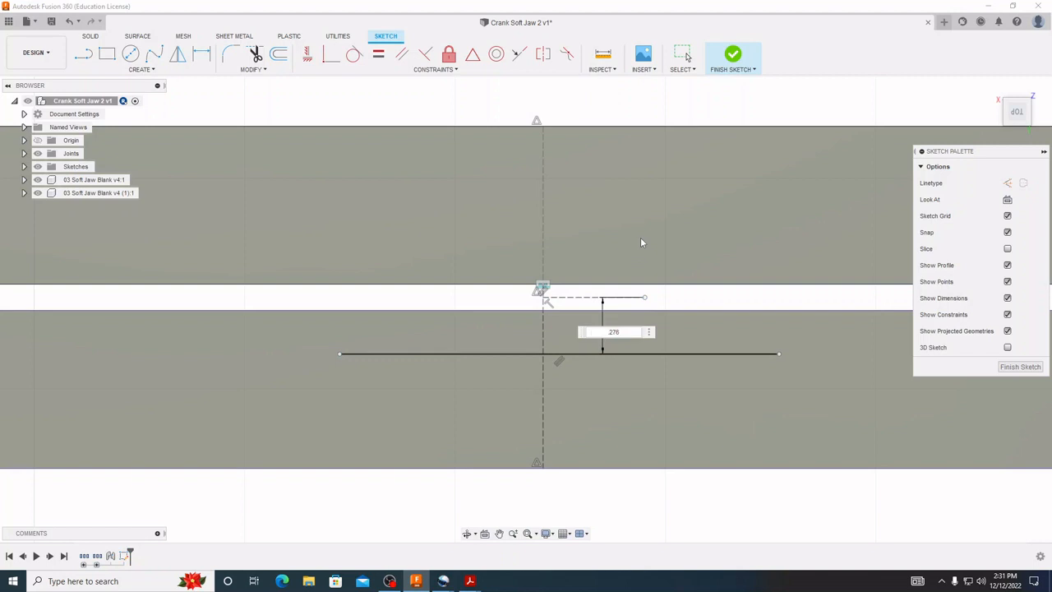
{"action": "key", "text": "Return"}
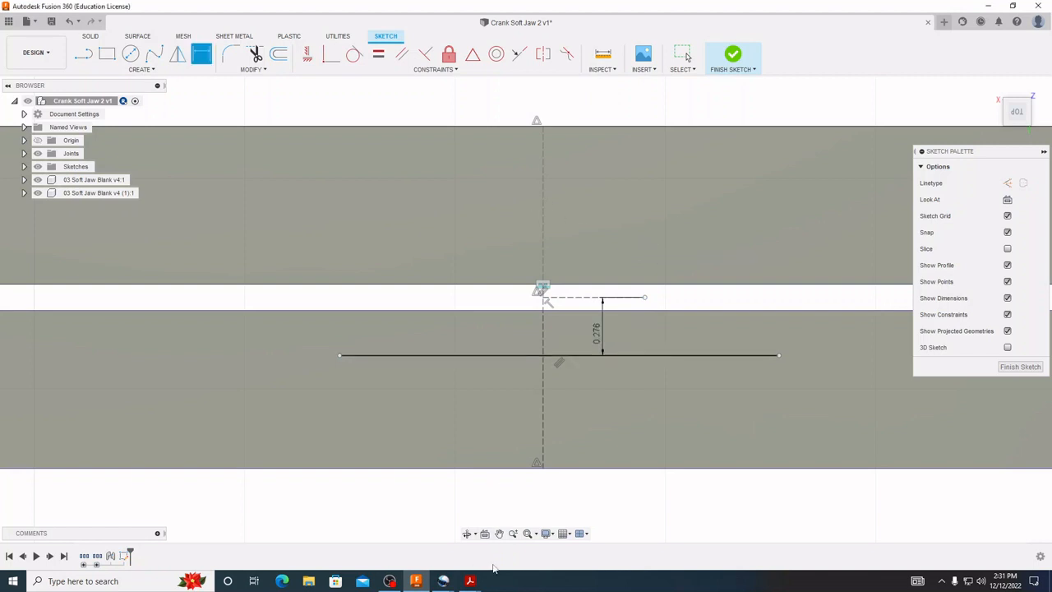
Check the Crank drawing in Acrobat and sketch a 1.25 in diameter circle in Fusion 360, centred on the vertical centreline between the two horizontal lines.
{"action": "mouse_move", "coordinate": [472, 582]}
{"action": "left_click", "coordinate": [514, 549]}
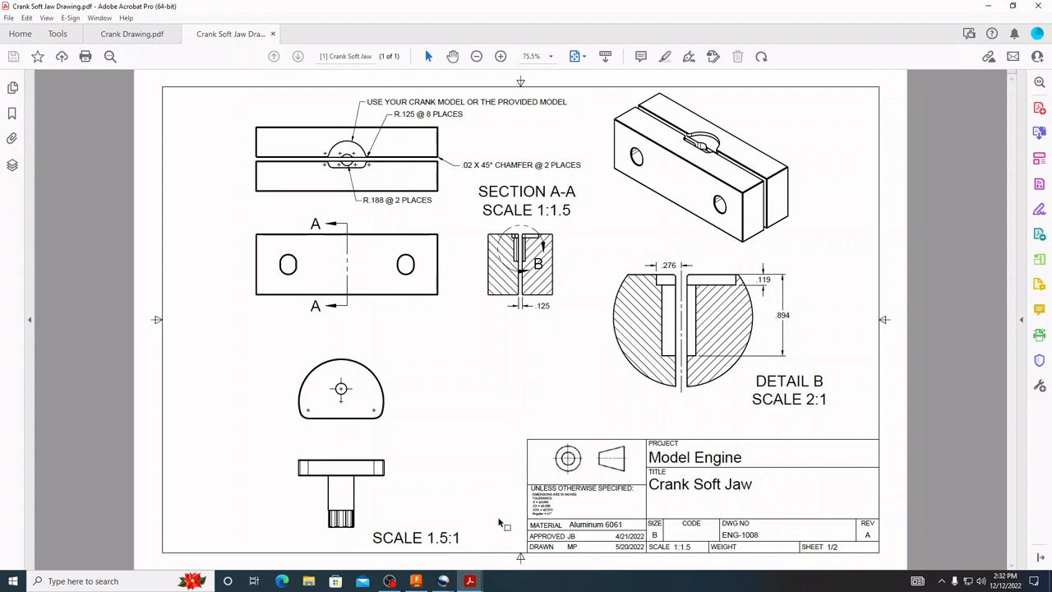
{"action": "left_click", "coordinate": [142, 34]}
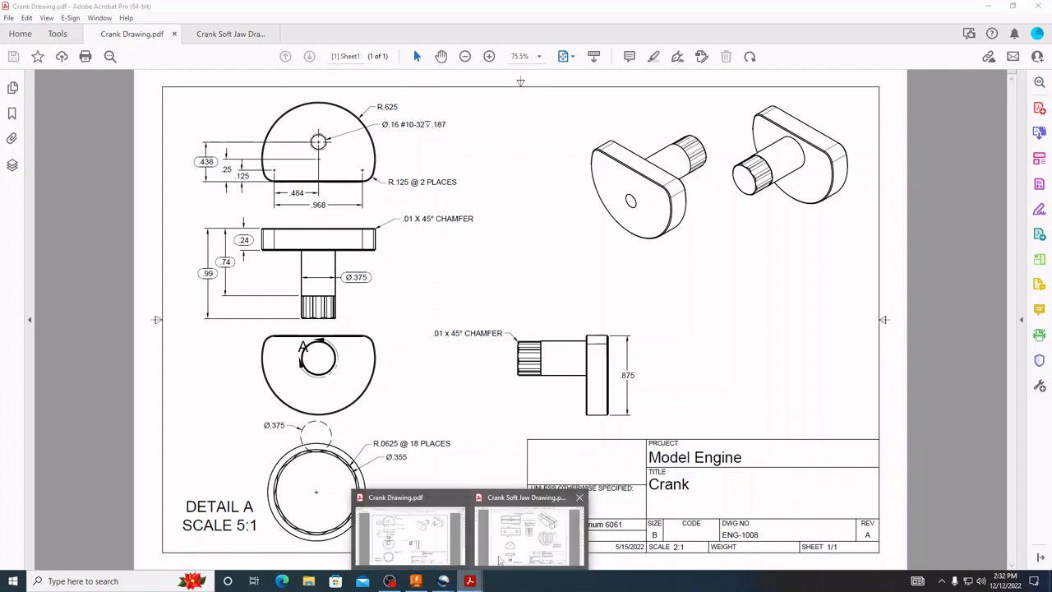
{"action": "left_click", "coordinate": [416, 581]}
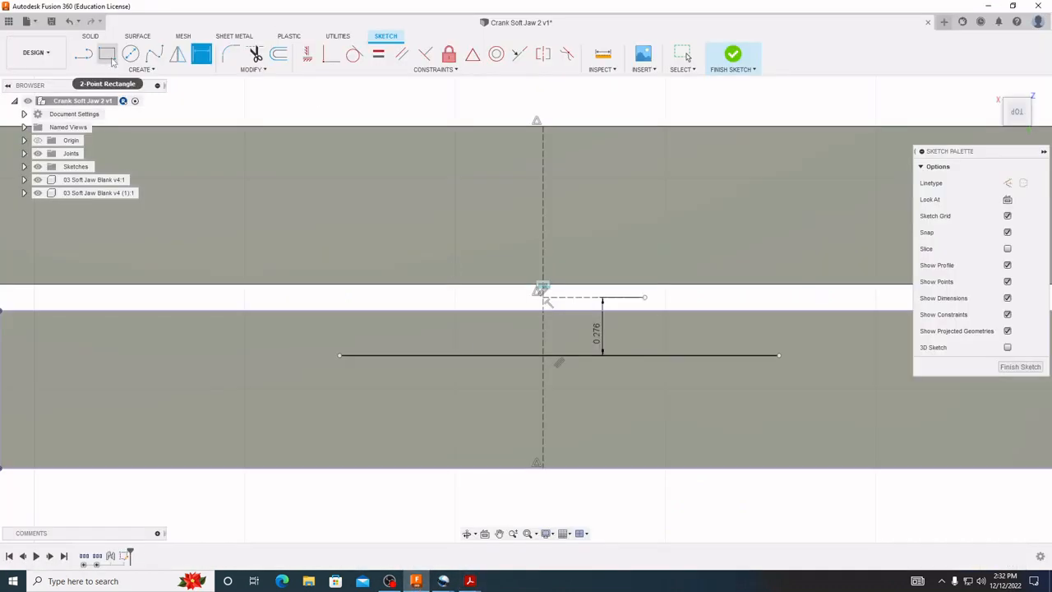
{"action": "left_click", "coordinate": [129, 55]}
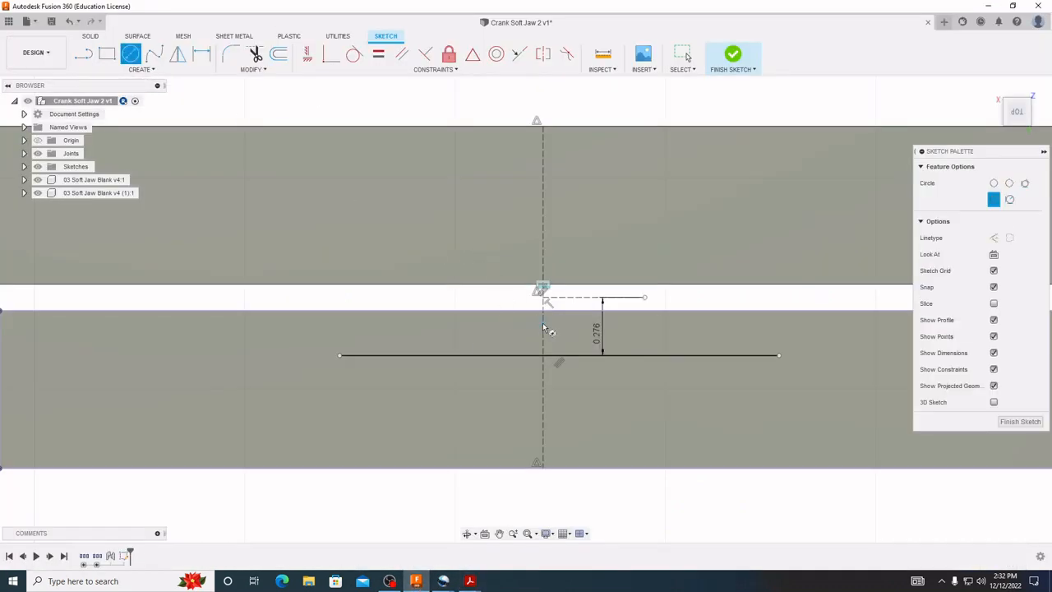
{"action": "left_click", "coordinate": [542, 323]}
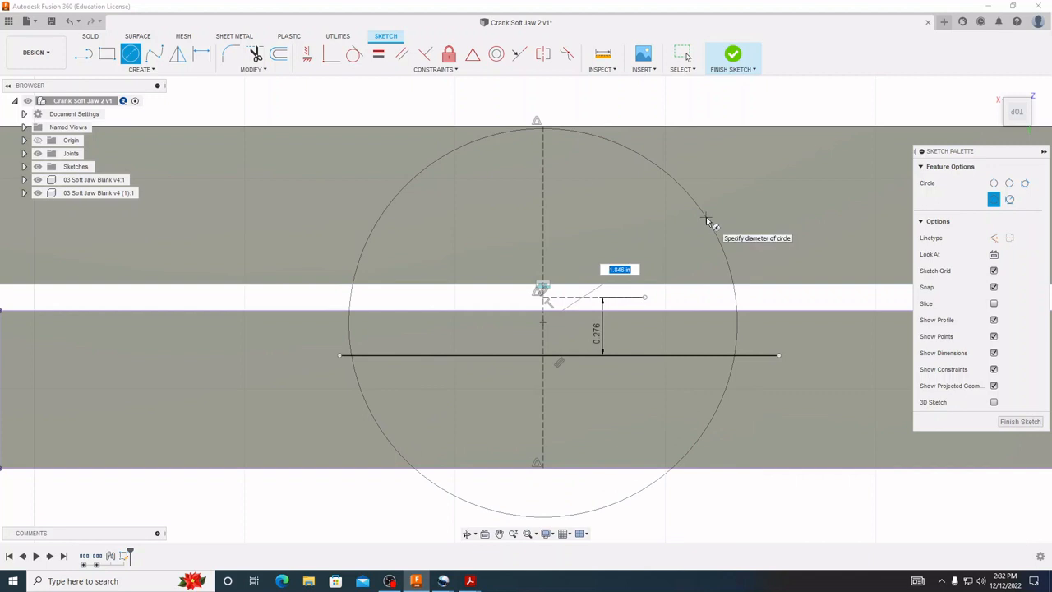
{"action": "type", "text": "1.25"}
{"action": "key", "text": "Return"}
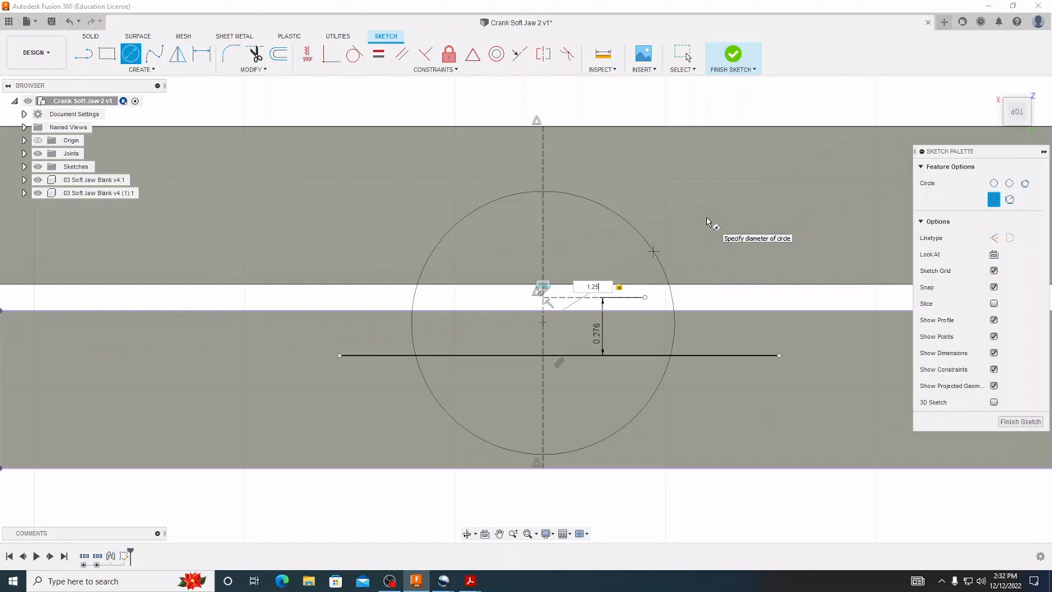
{"action": "left_click", "coordinate": [706, 216]}
{"action": "key", "text": "Escape"}
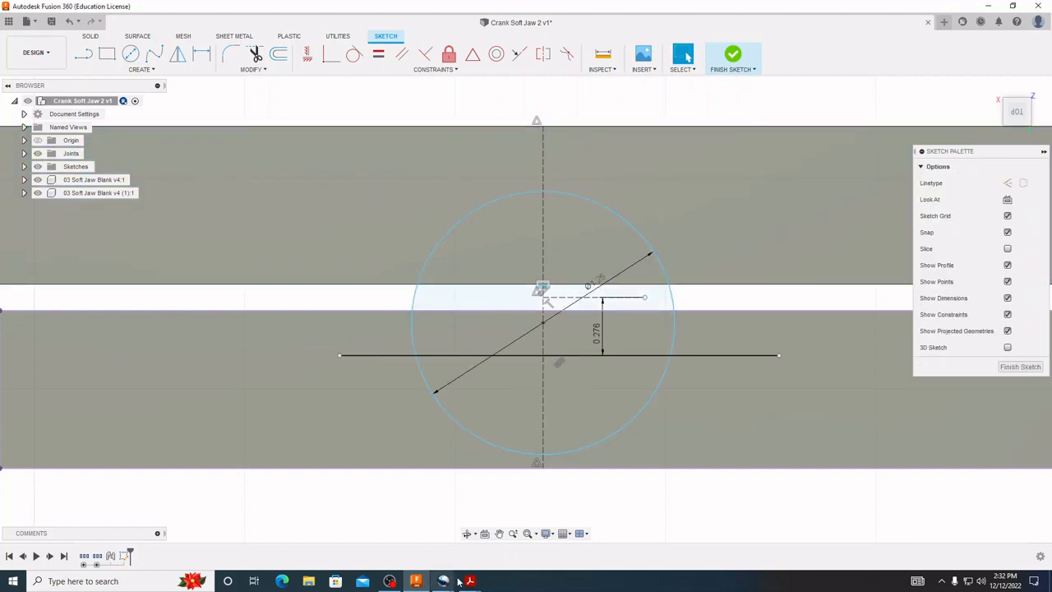
Check the Crank drawing in Acrobat and dimension the circle's centre 0.25 in above the solid horizontal line in Fusion 360.
{"action": "mouse_move", "coordinate": [470, 581]}
{"action": "left_click", "coordinate": [425, 518]}
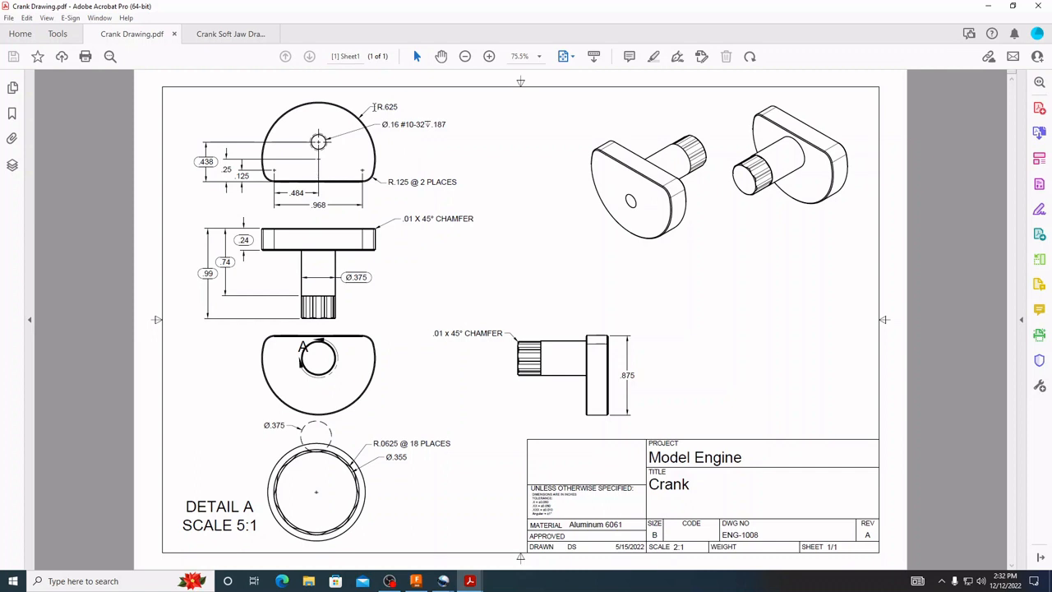
{"action": "left_click", "coordinate": [414, 582]}
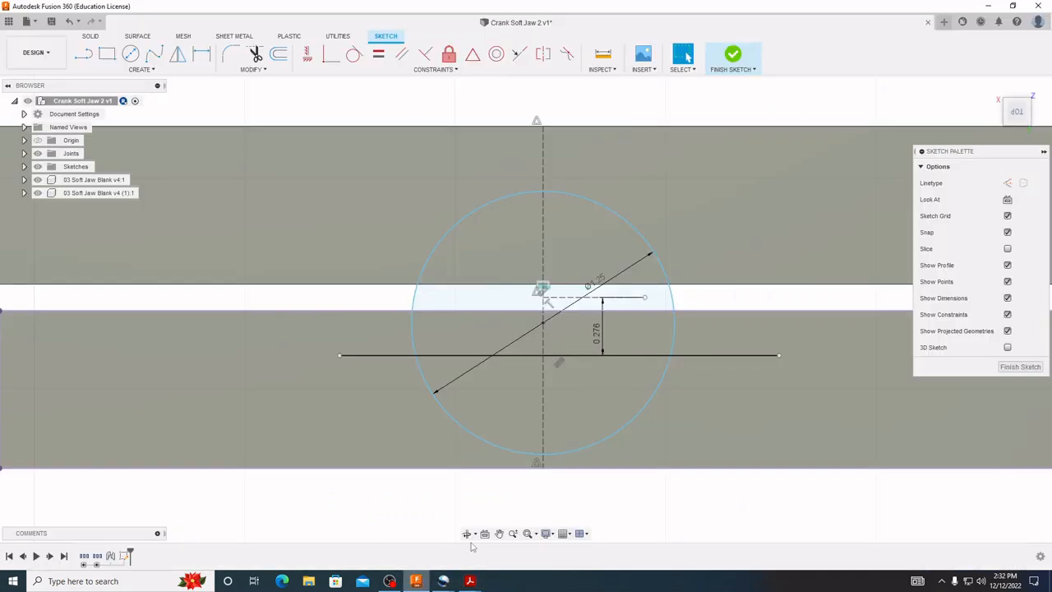
{"action": "left_click", "coordinate": [204, 54]}
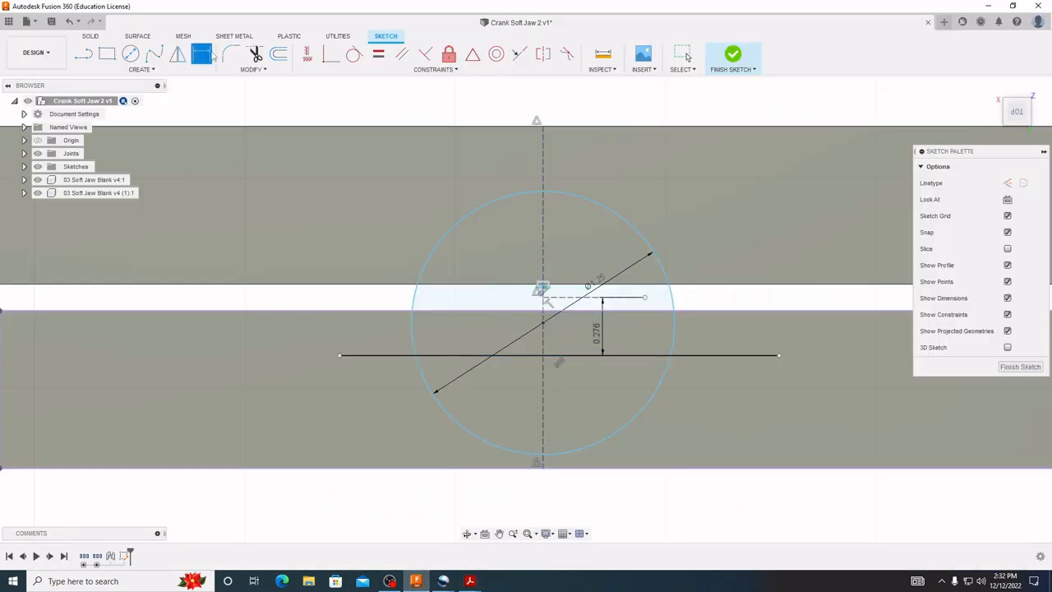
{"action": "left_click", "coordinate": [558, 356]}
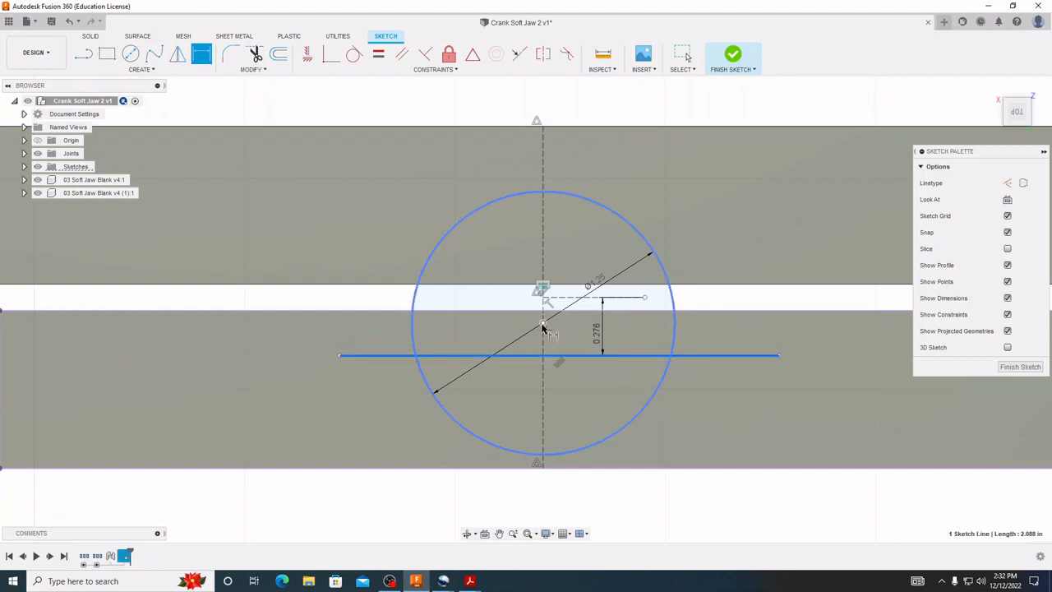
{"action": "left_click", "coordinate": [542, 323]}
{"action": "left_click", "coordinate": [581, 338]}
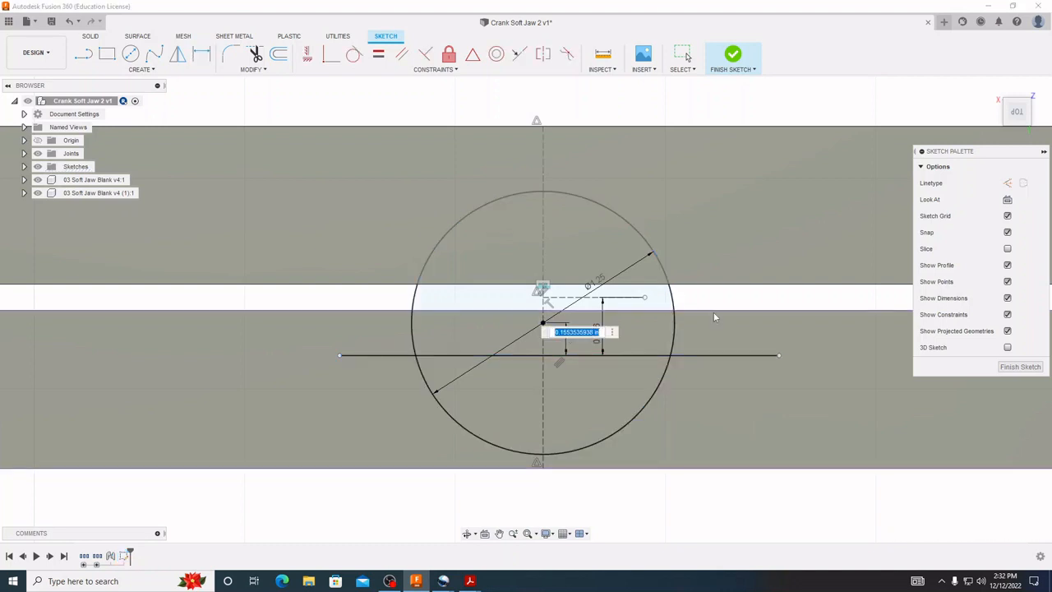
{"action": "type", "text": ".25"}
{"action": "key", "text": "Return"}
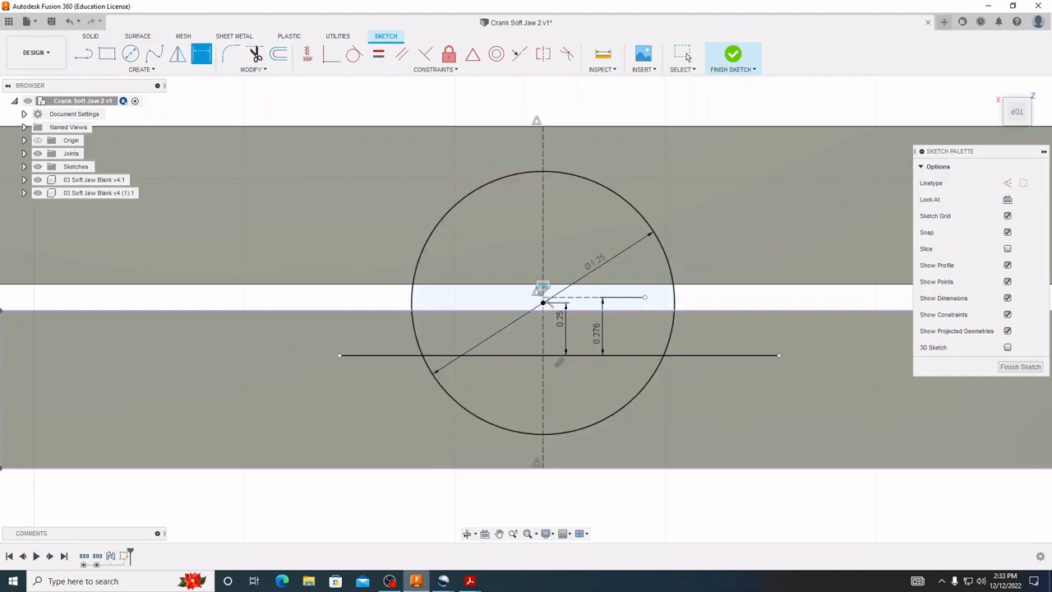
Check the Crank drawing in Acrobat and sketch a 0.25 in diameter circle in Fusion 360 near the large circle's left edge, above the solid line.
{"action": "mouse_move", "coordinate": [470, 581]}
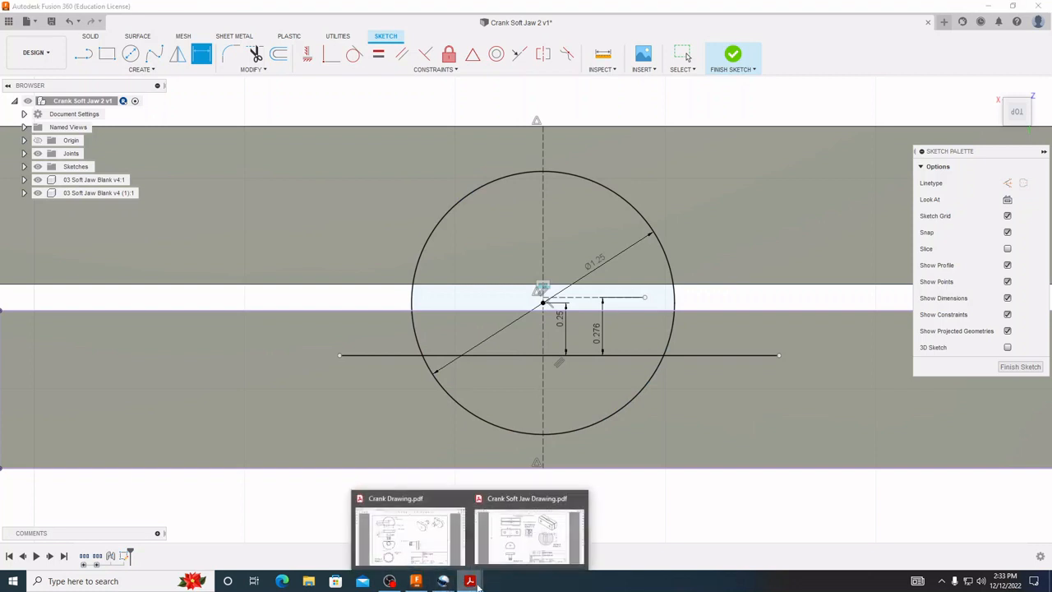
{"action": "left_click", "coordinate": [423, 539]}
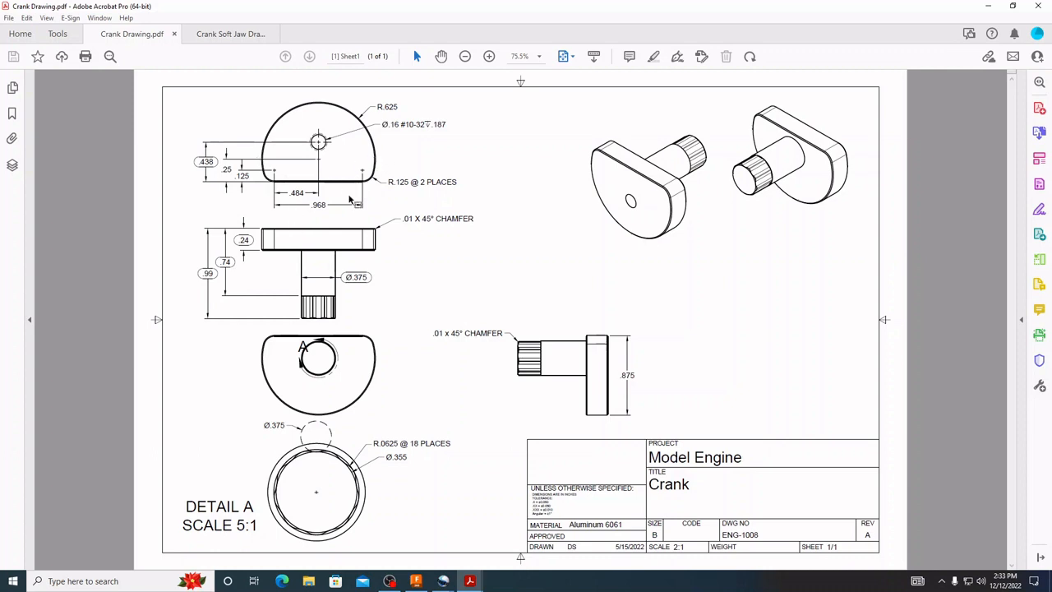
{"action": "left_click", "coordinate": [416, 581]}
{"action": "left_click", "coordinate": [130, 55]}
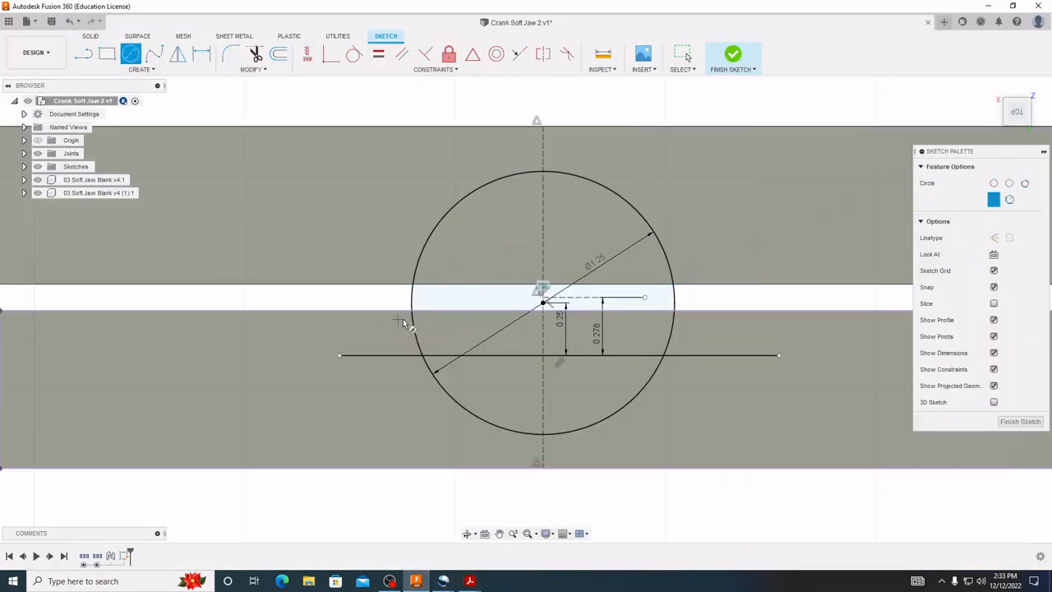
{"action": "left_click", "coordinate": [436, 328]}
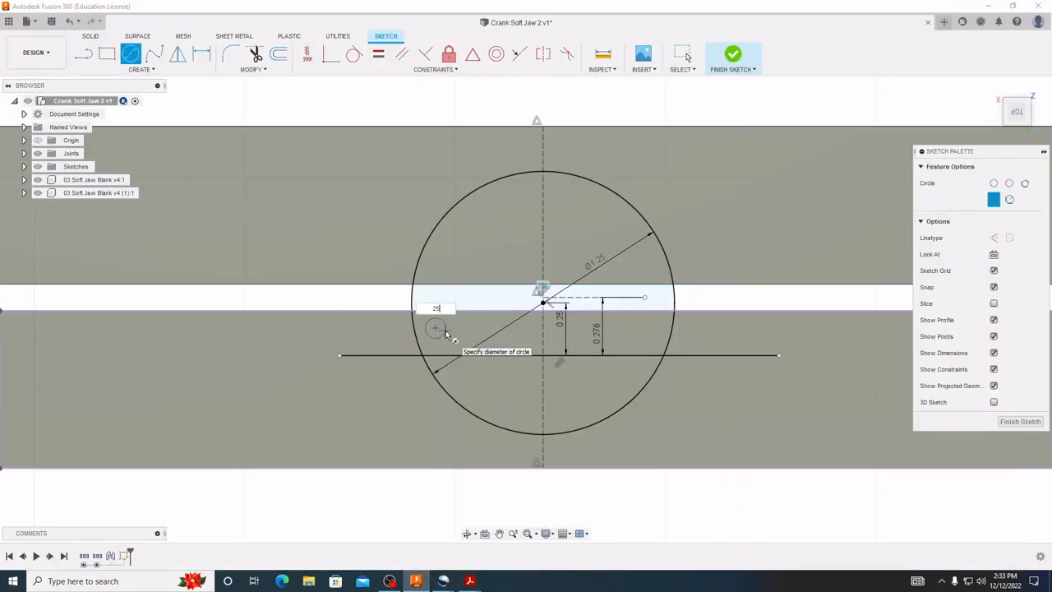
{"action": "type", "text": ".25"}
{"action": "key", "text": "Return"}
{"action": "key", "text": "Escape"}
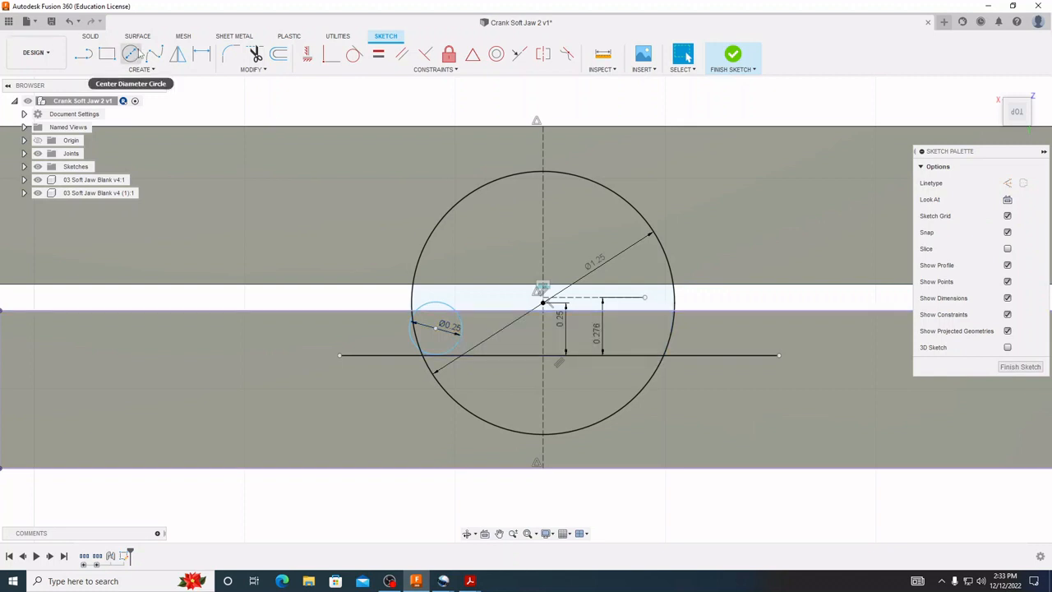
Sketch a second 0.25 in diameter circle near the large circle's right edge, above the solid line.
{"action": "left_click", "coordinate": [134, 54]}
{"action": "left_click", "coordinate": [631, 333]}
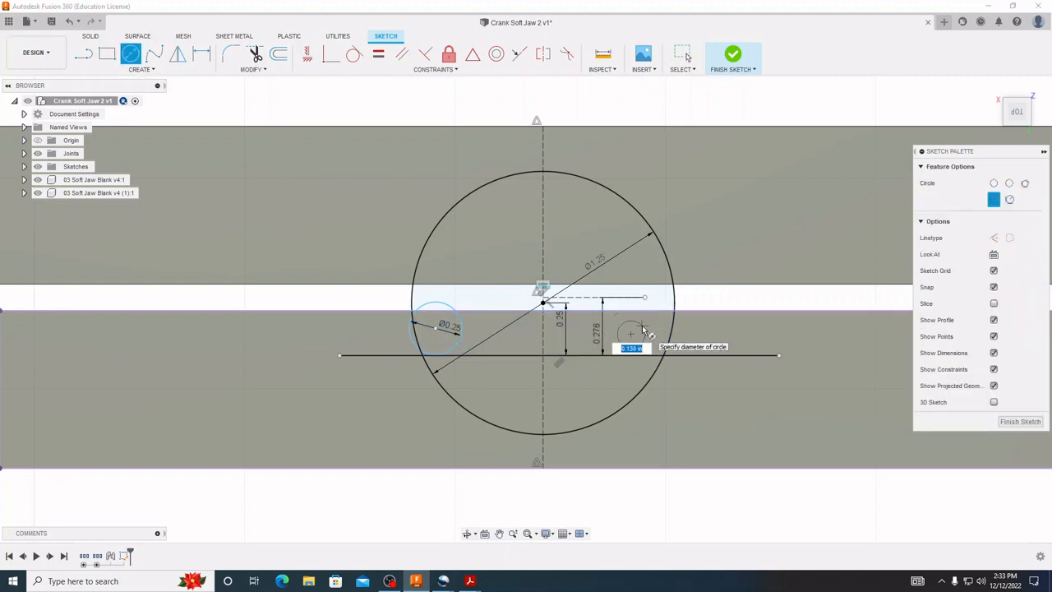
{"action": "type", "text": ".25"}
{"action": "key", "text": "Return"}
{"action": "key", "text": "Escape"}
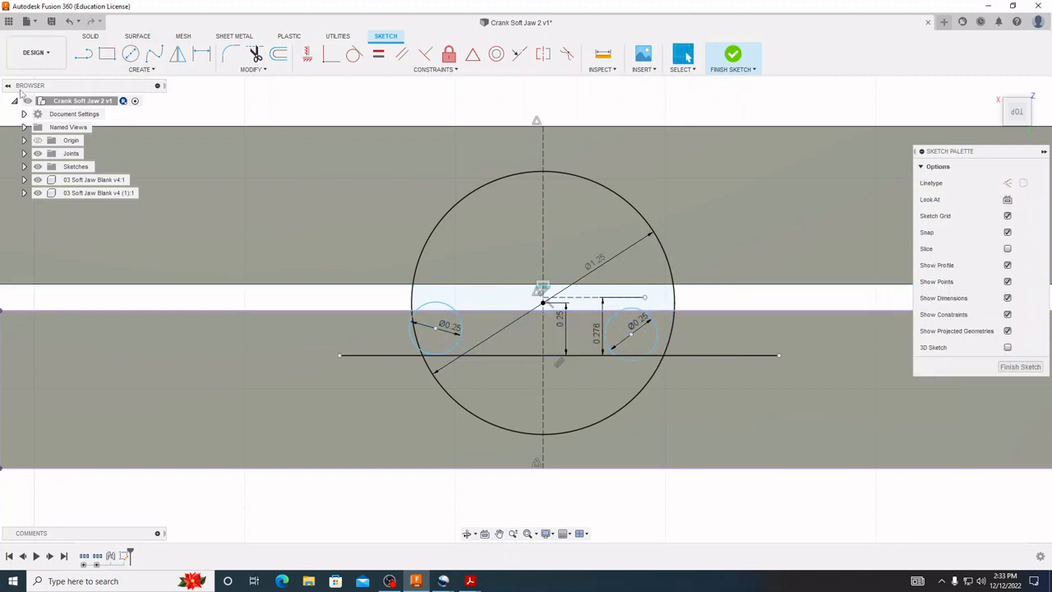
Constrain both 0.25 in circles tangent to the solid horizontal line and to the inside of the 1.25 in circle.
{"action": "left_click", "coordinate": [354, 54]}
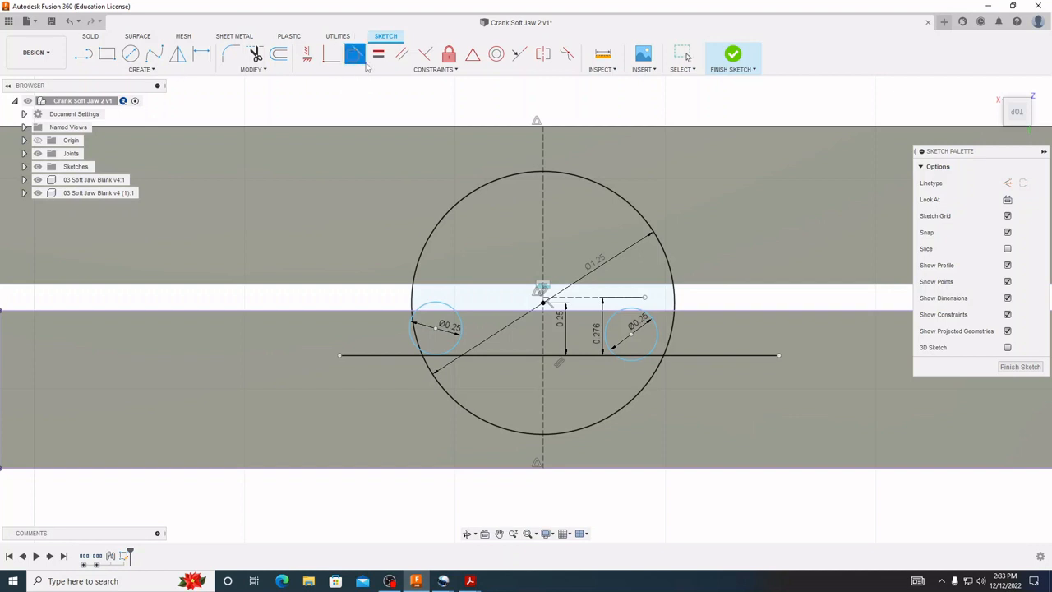
{"action": "left_click", "coordinate": [650, 346]}
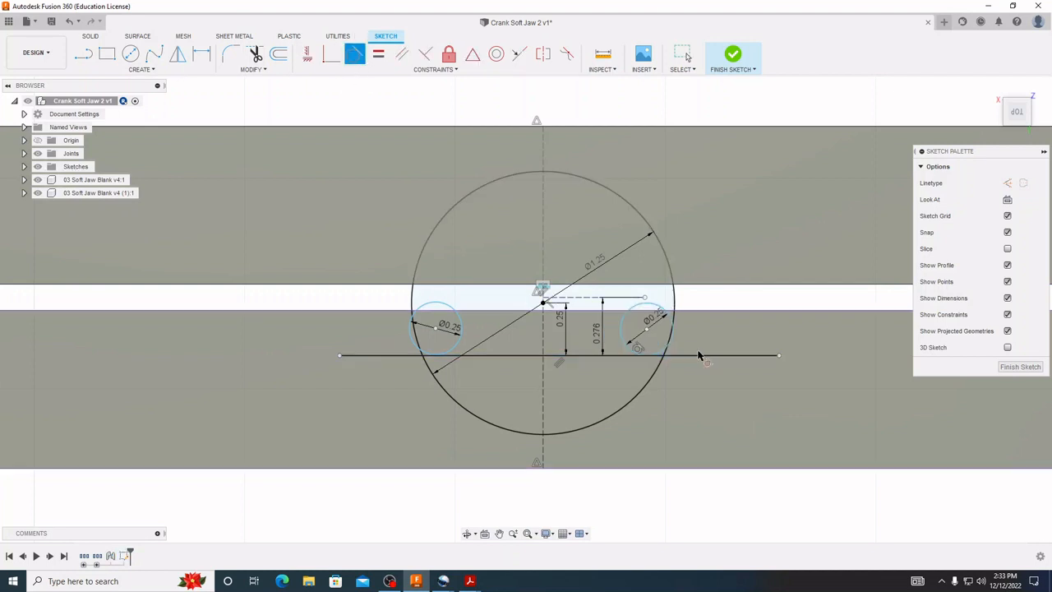
{"action": "left_click", "coordinate": [673, 323]}
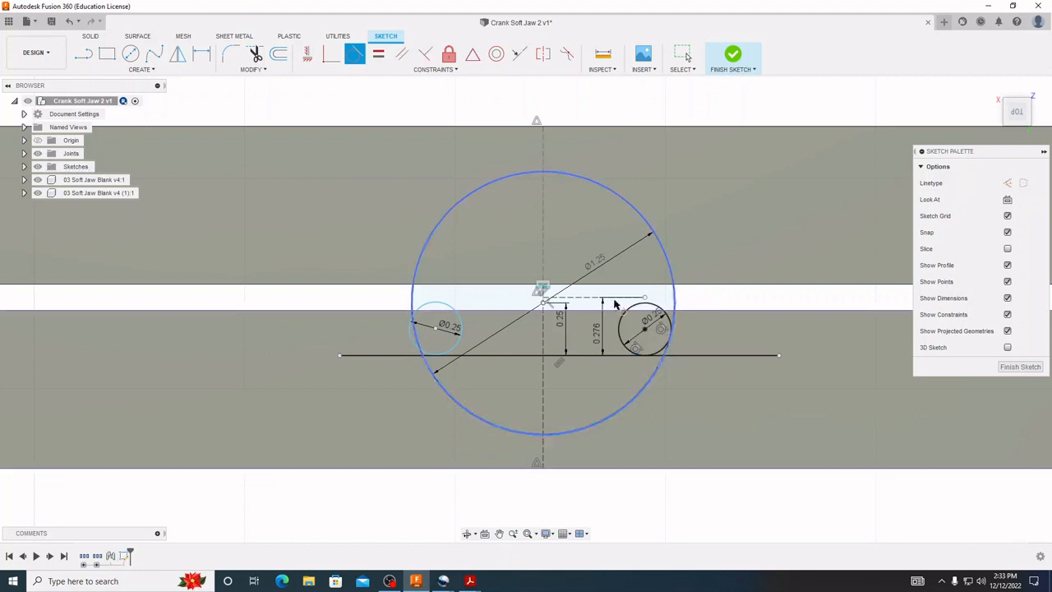
{"action": "left_click", "coordinate": [461, 326]}
{"action": "left_click", "coordinate": [412, 300]}
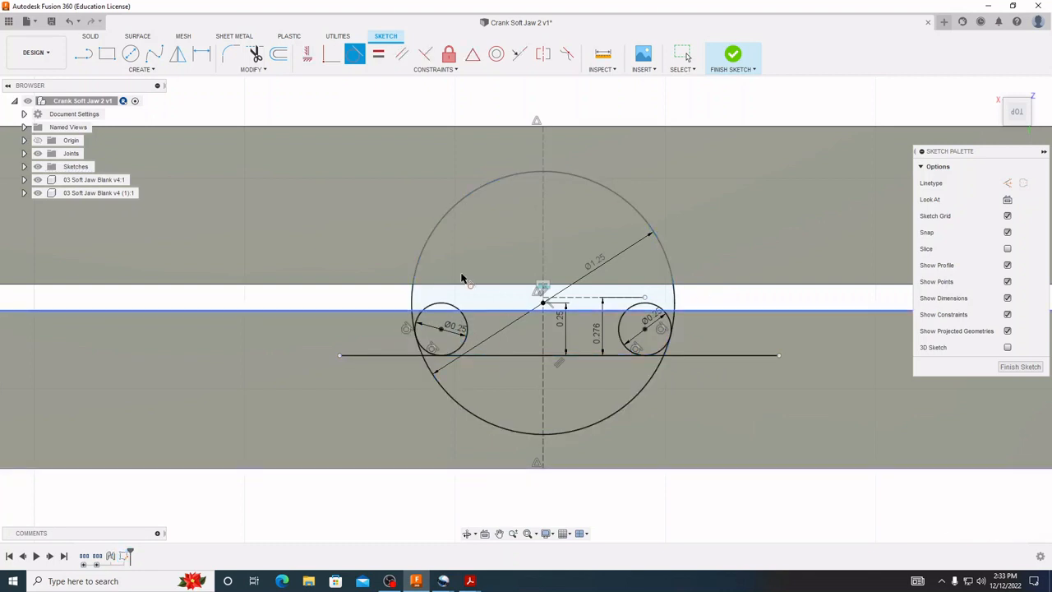
Trim the excess line ends and circle arcs to leave the crank's D-shaped outline with two rounded lower corners.
{"action": "left_click", "coordinate": [256, 54]}
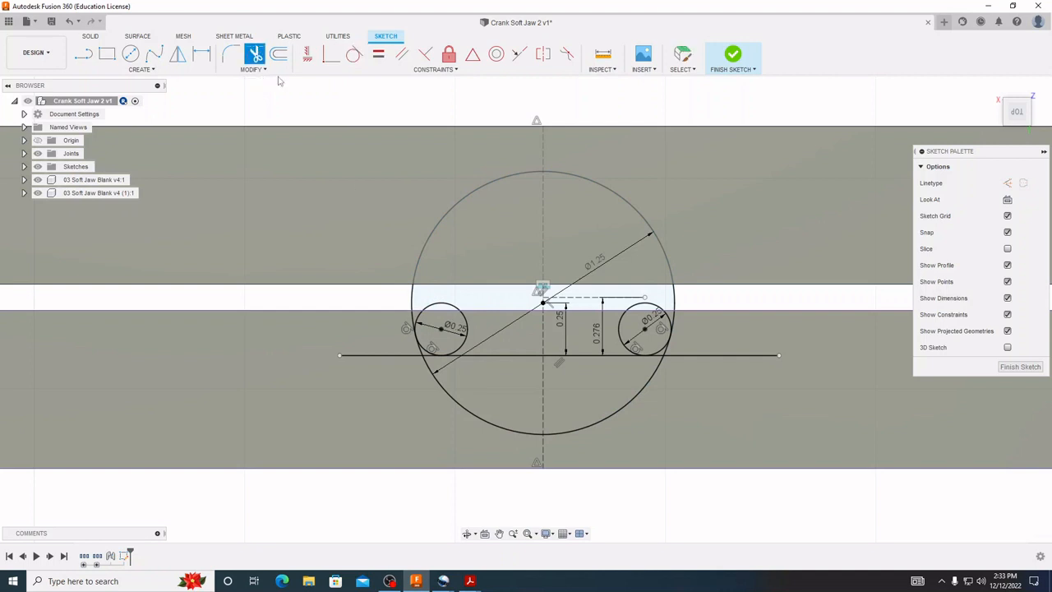
{"action": "left_click", "coordinate": [402, 360]}
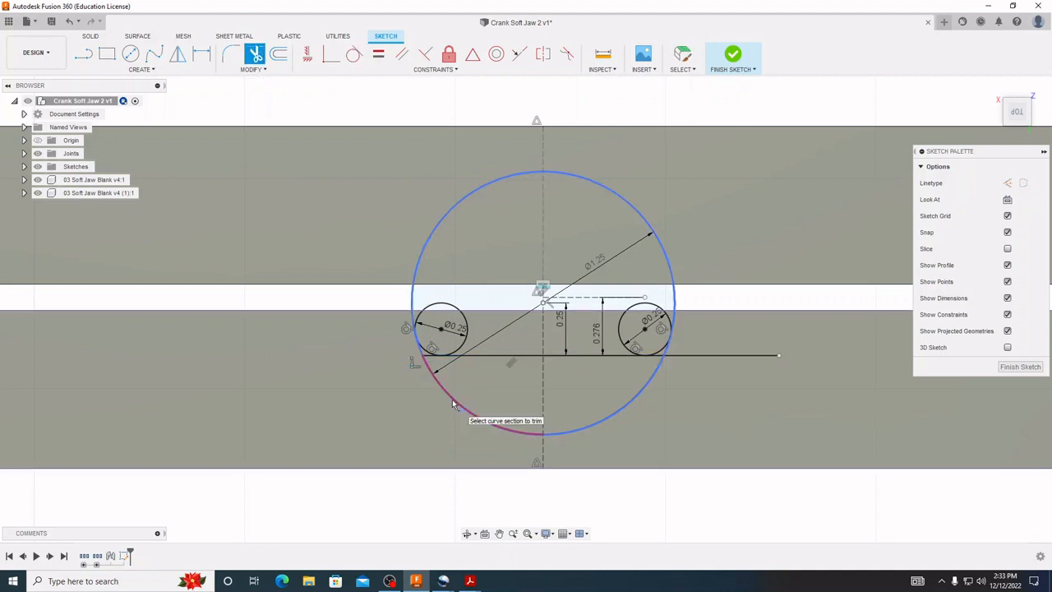
{"action": "left_click", "coordinate": [464, 411]}
{"action": "left_click", "coordinate": [682, 357]}
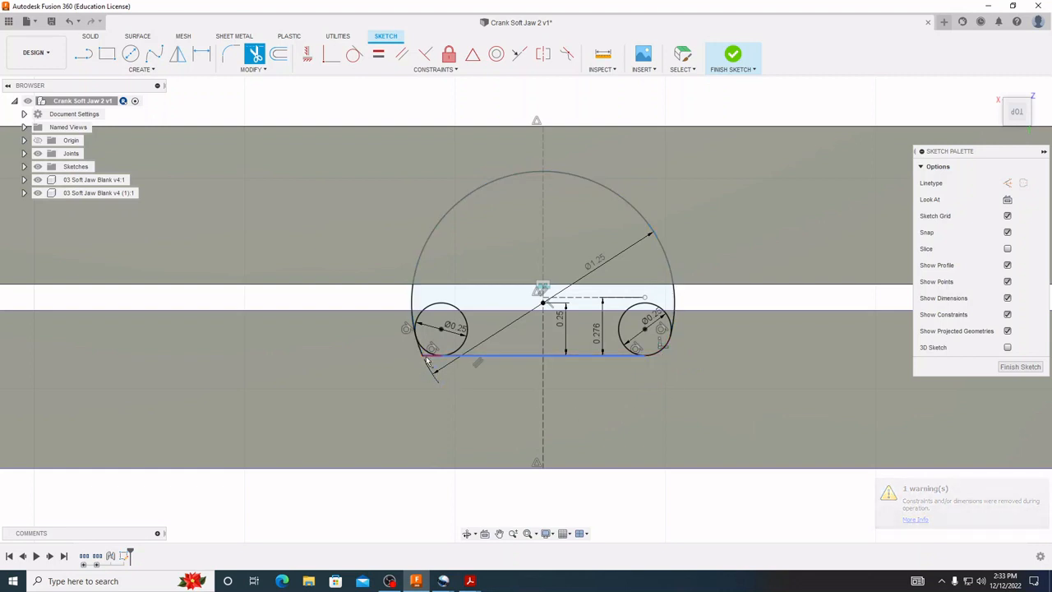
{"action": "left_click", "coordinate": [465, 313]}
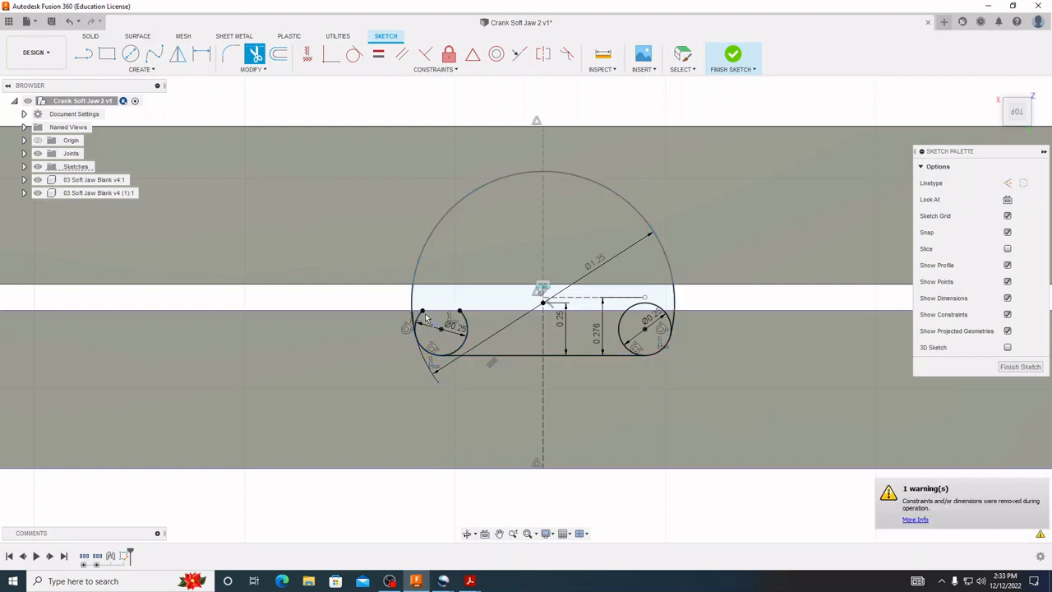
{"action": "left_click", "coordinate": [467, 323]}
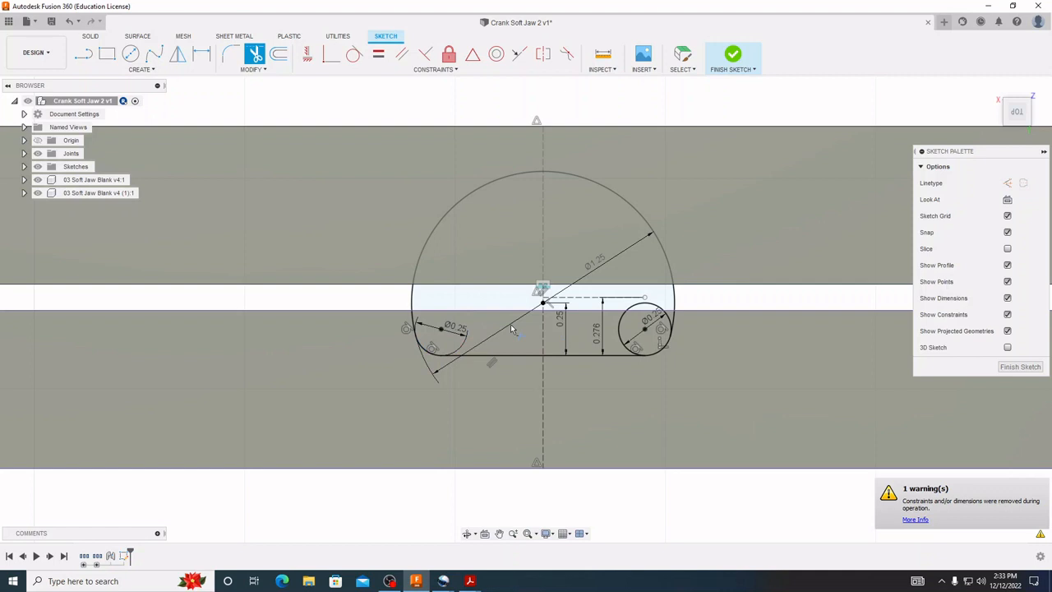
{"action": "left_click", "coordinate": [627, 331]}
Check the pocket depth on the Crank Soft Jaw drawing in Acrobat, and finish the pocket sketch in Fusion 360.
{"action": "mouse_move", "coordinate": [476, 576]}
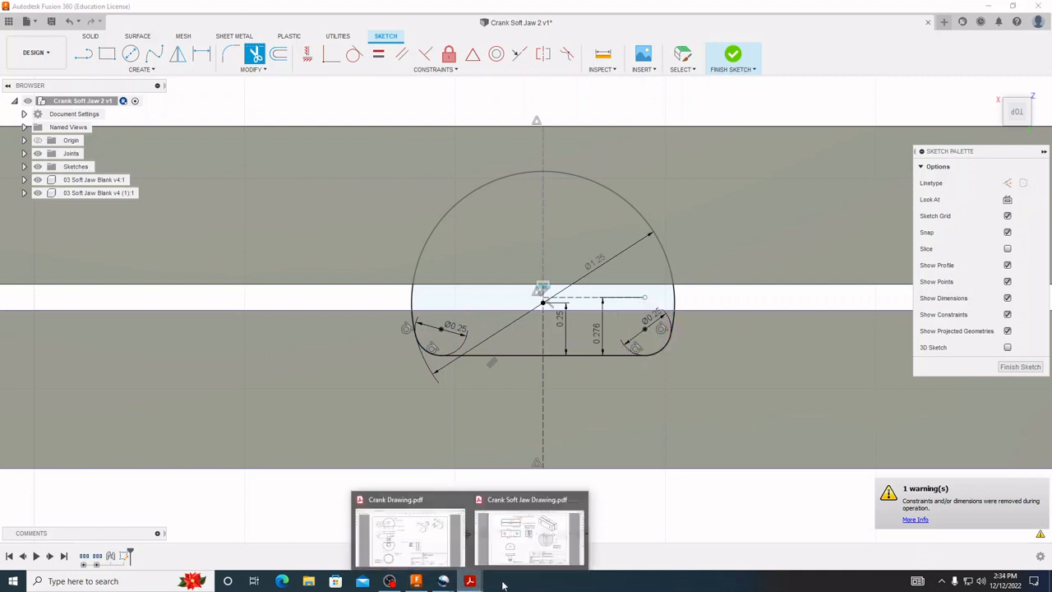
{"action": "left_click", "coordinate": [527, 543]}
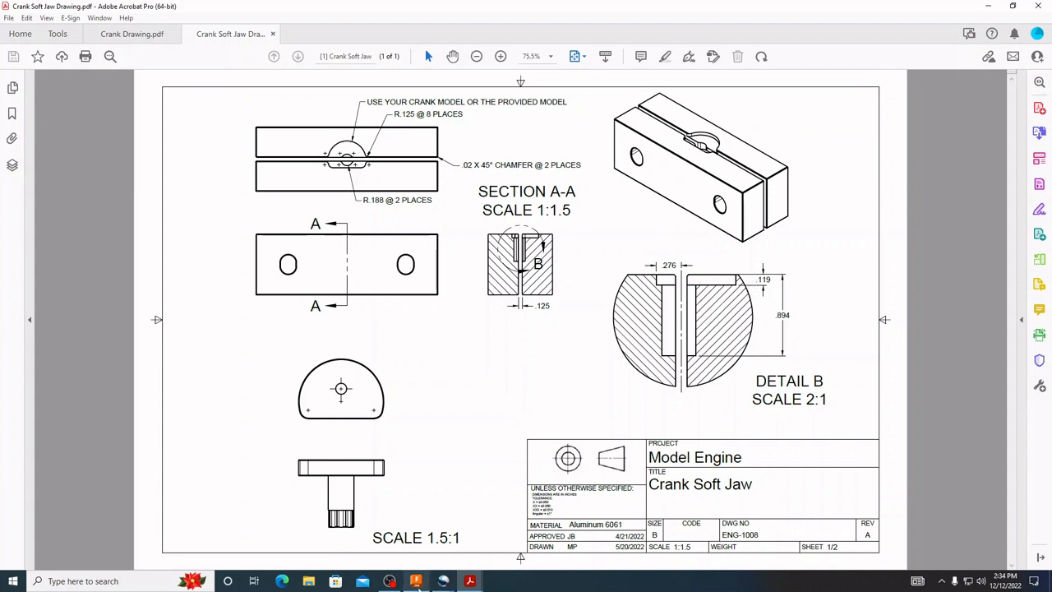
{"action": "left_click", "coordinate": [416, 581]}
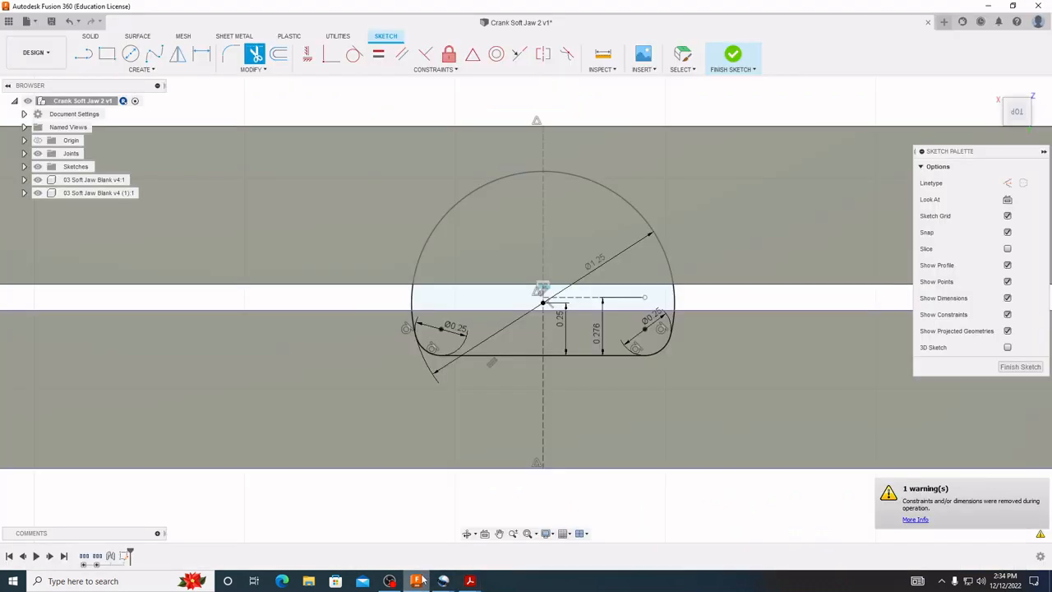
{"action": "left_click", "coordinate": [1020, 367]}
Extrude the three crank outline profiles by -0.119 in as a cut into both jaws.
{"action": "left_click", "coordinate": [108, 55]}
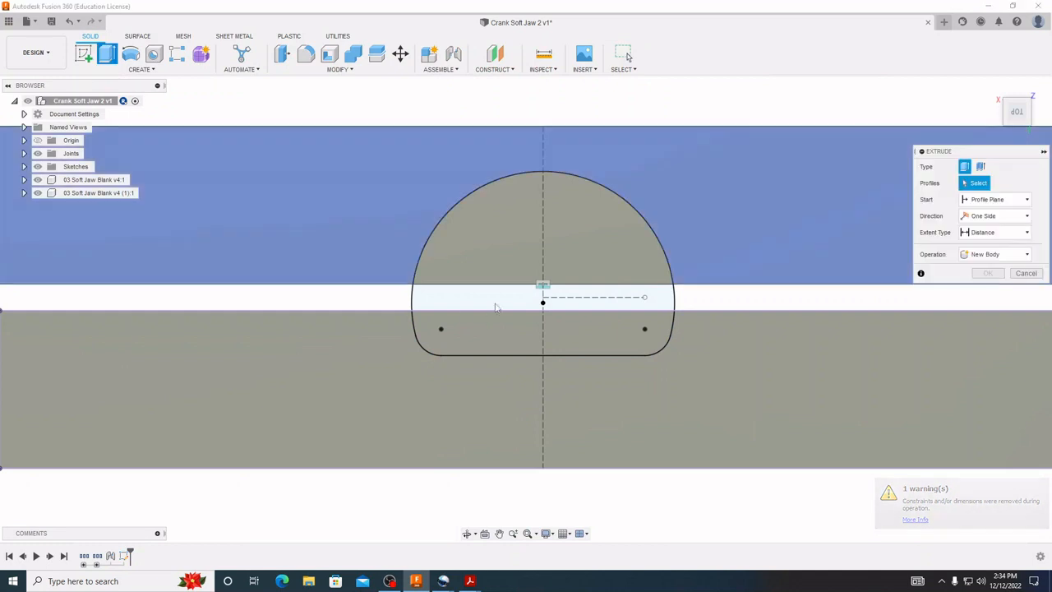
{"action": "left_click", "coordinate": [513, 224]}
{"action": "left_click", "coordinate": [497, 337]}
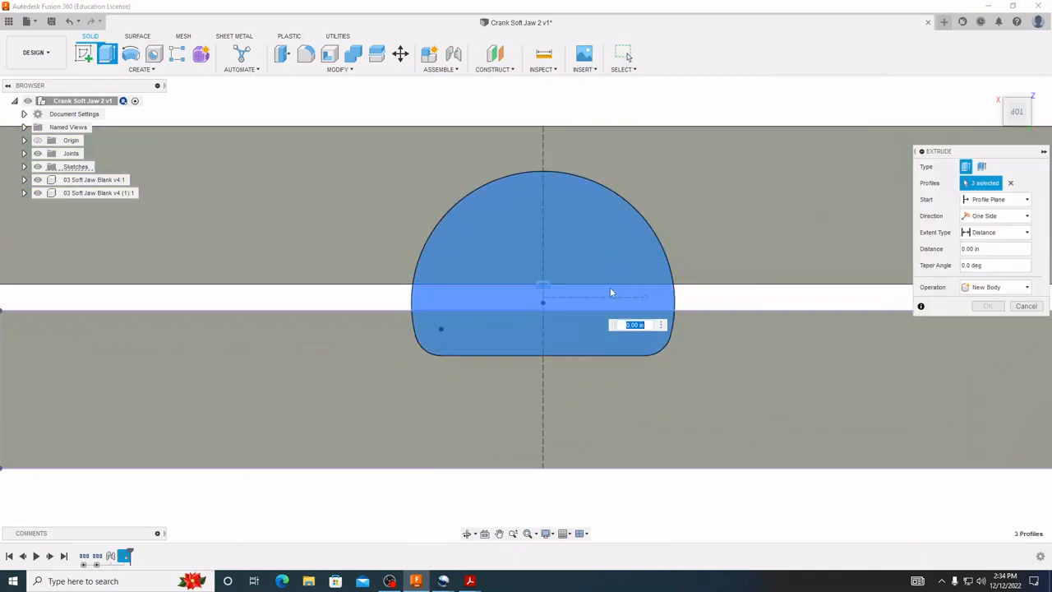
{"action": "middle_click_drag", "start_coordinate": [496, 381], "coordinate": [490, 324], "text": "shift"}
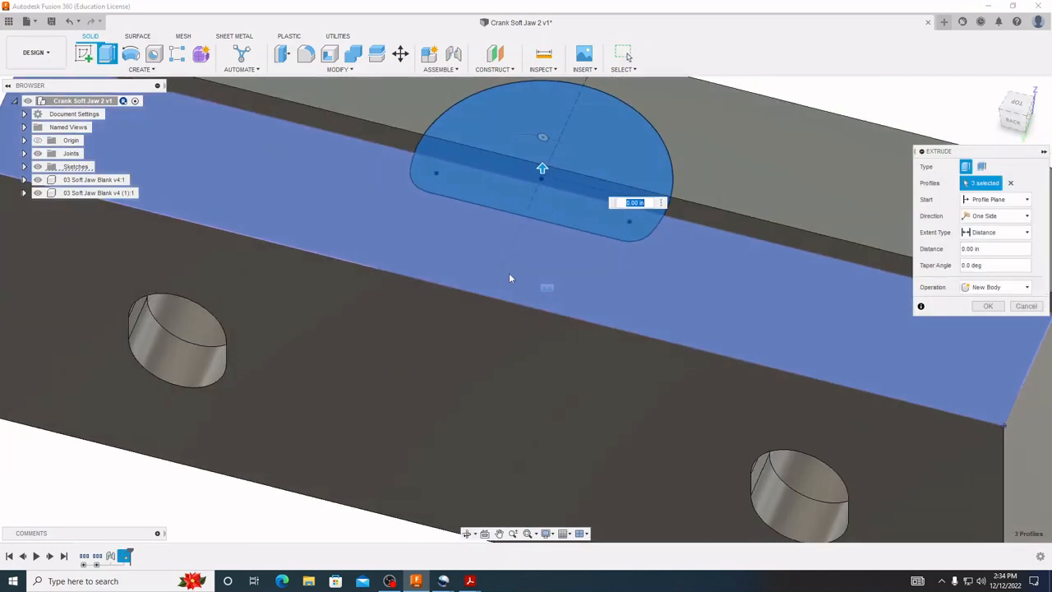
{"action": "type", "text": "-"}
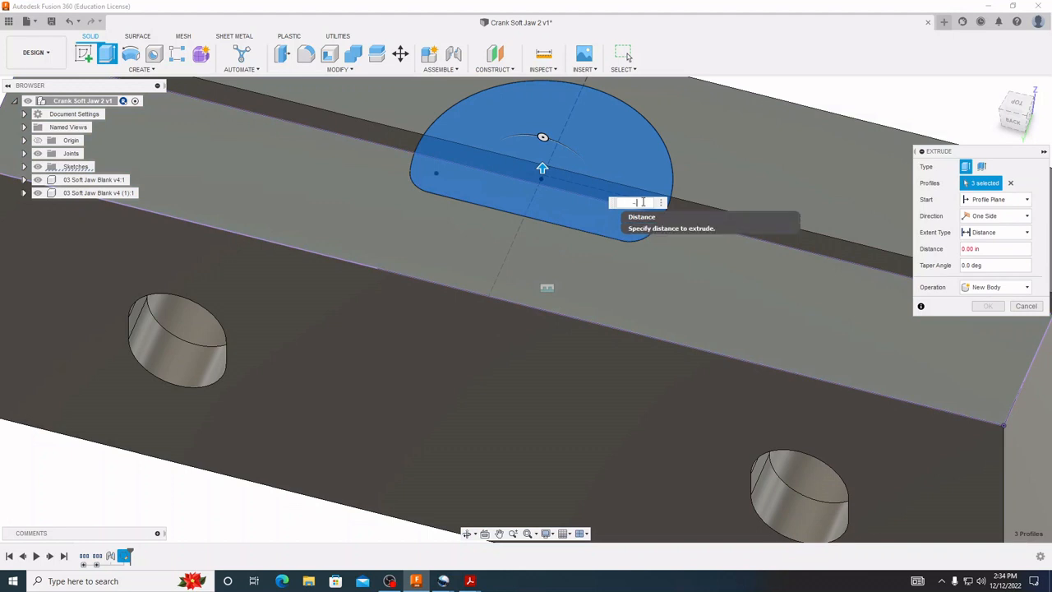
{"action": "type", "text": ".119"}
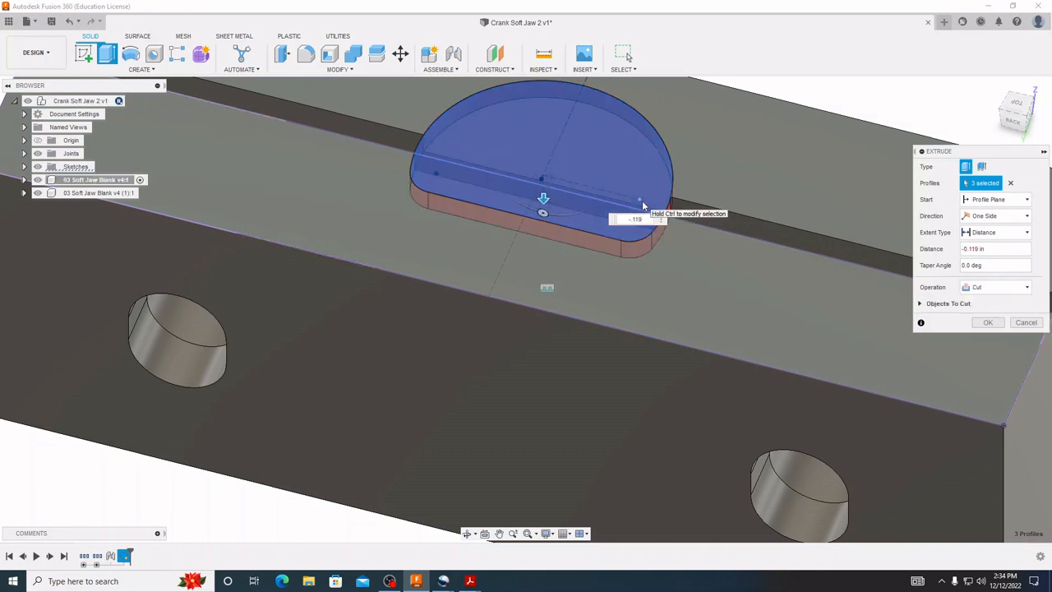
{"action": "key", "text": "Return"}
{"action": "middle_click_drag", "start_coordinate": [642, 201], "coordinate": [602, 237], "text": "shift"}
{"action": "scroll", "coordinate": [603, 237], "scroll_direction": "down", "scroll_amount": 3}
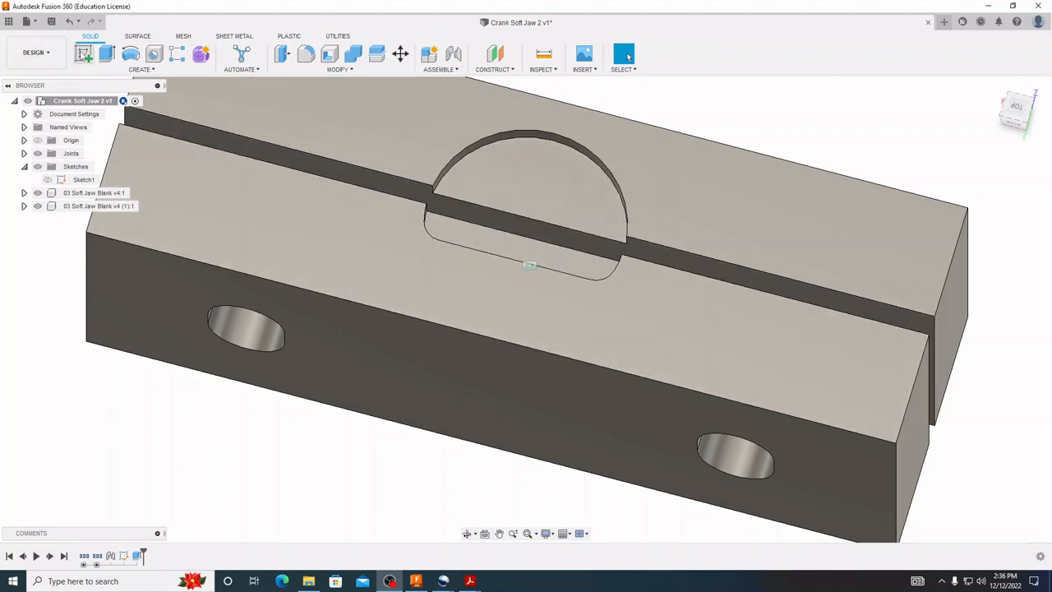
Start a new sketch on the front jaw's top face and make the pocket outline sketch, Sketch1, visible.
{"action": "left_click", "coordinate": [84, 55]}
{"action": "left_click", "coordinate": [359, 230]}
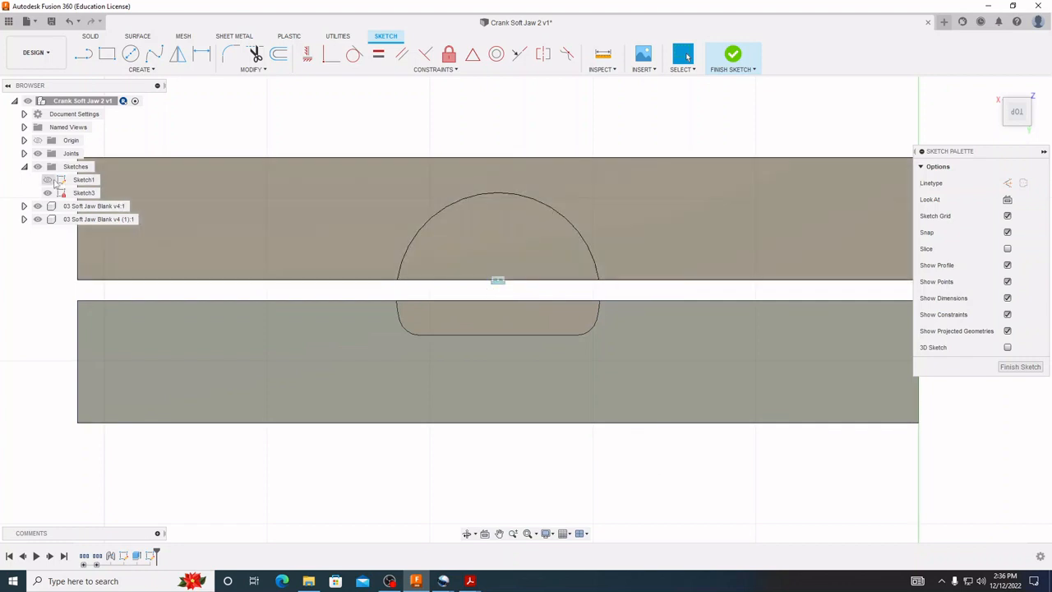
{"action": "left_click", "coordinate": [79, 180]}
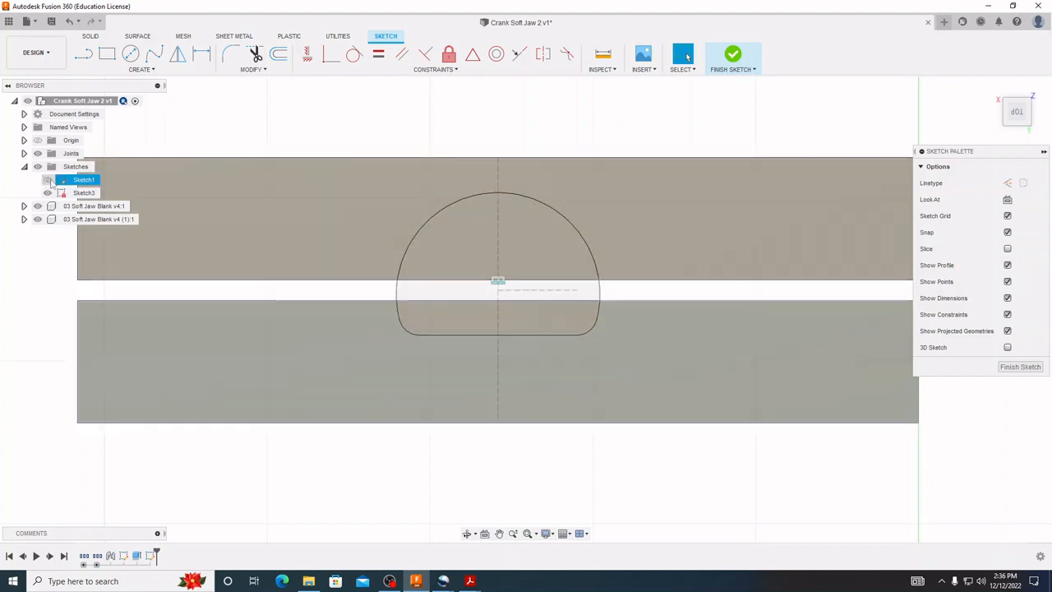
{"action": "left_click", "coordinate": [24, 167]}
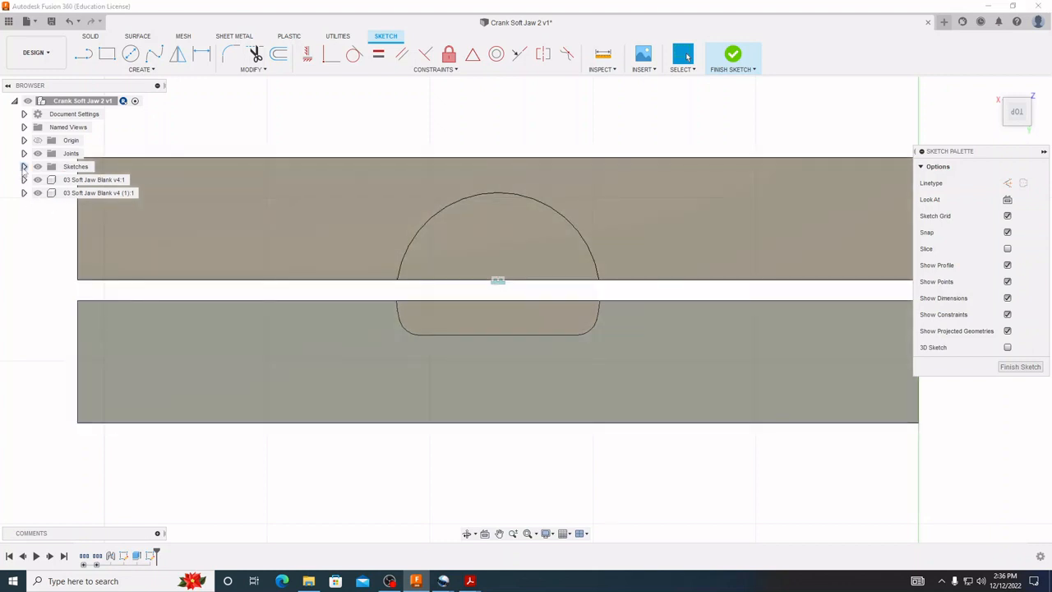
{"action": "left_click", "coordinate": [24, 167]}
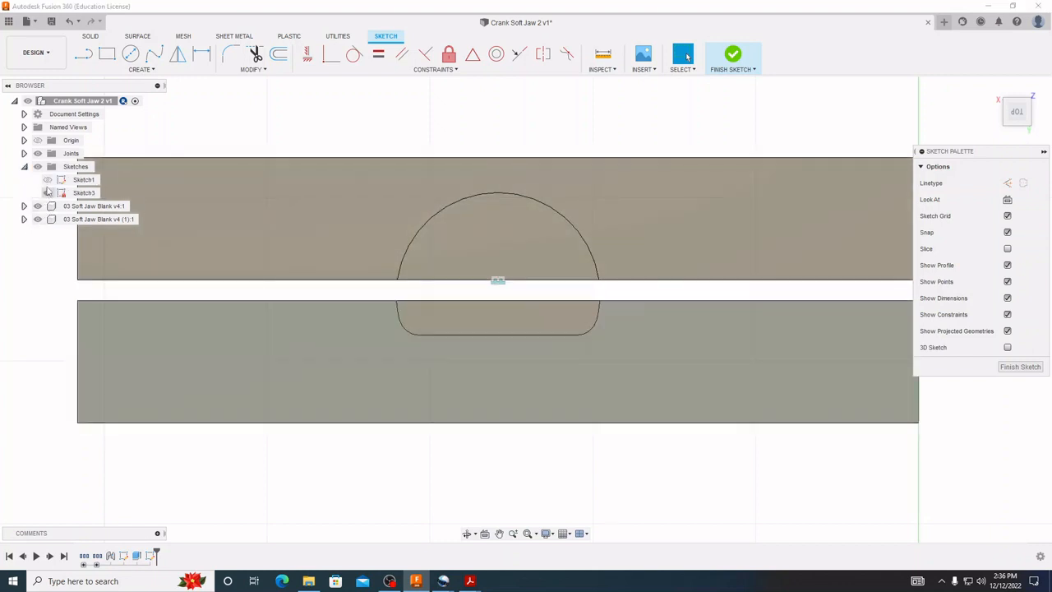
{"action": "left_click", "coordinate": [47, 180]}
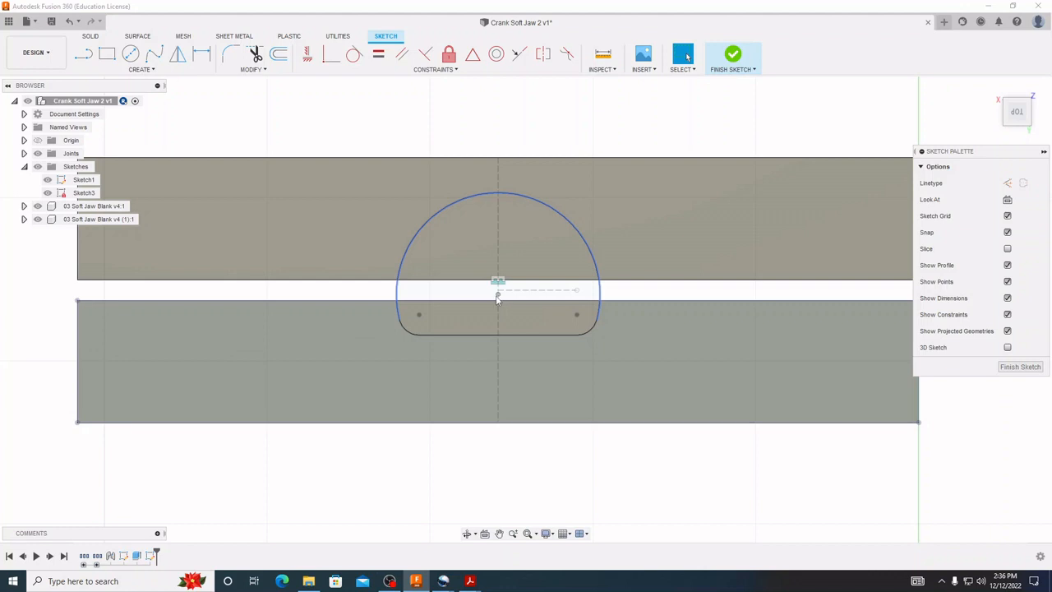
Project the centre point of the pocket's large arc into the new sketch, and hide Sketch1 again.
{"action": "left_click", "coordinate": [139, 69]}
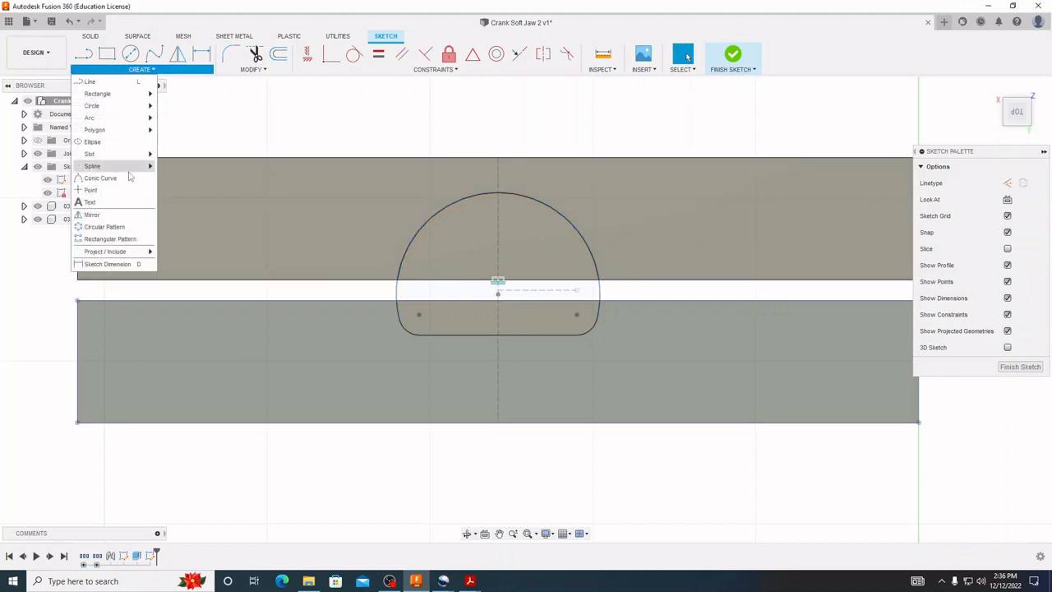
{"action": "mouse_move", "coordinate": [114, 252]}
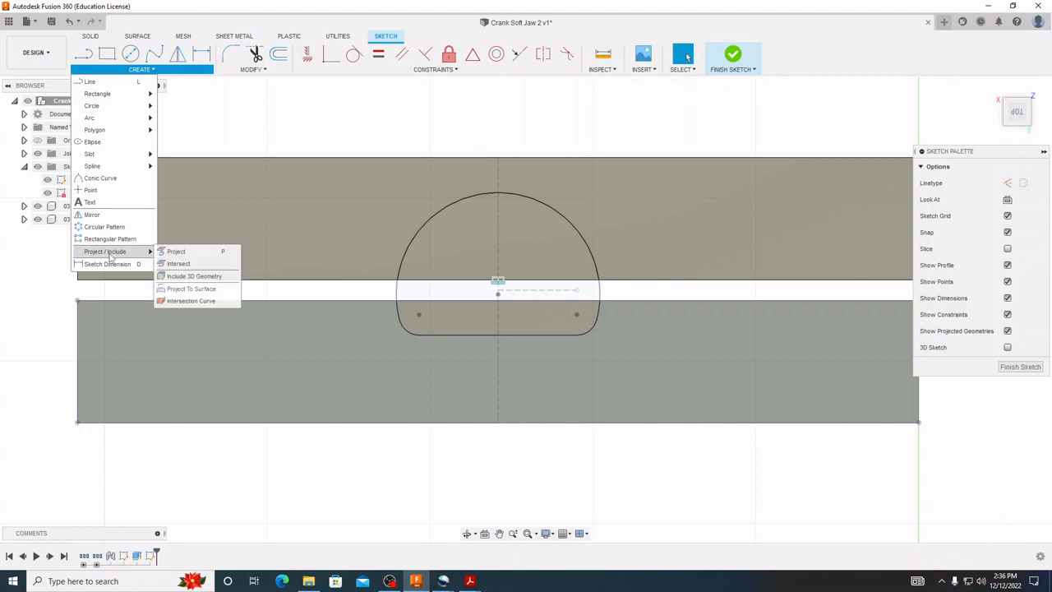
{"action": "left_click", "coordinate": [175, 251]}
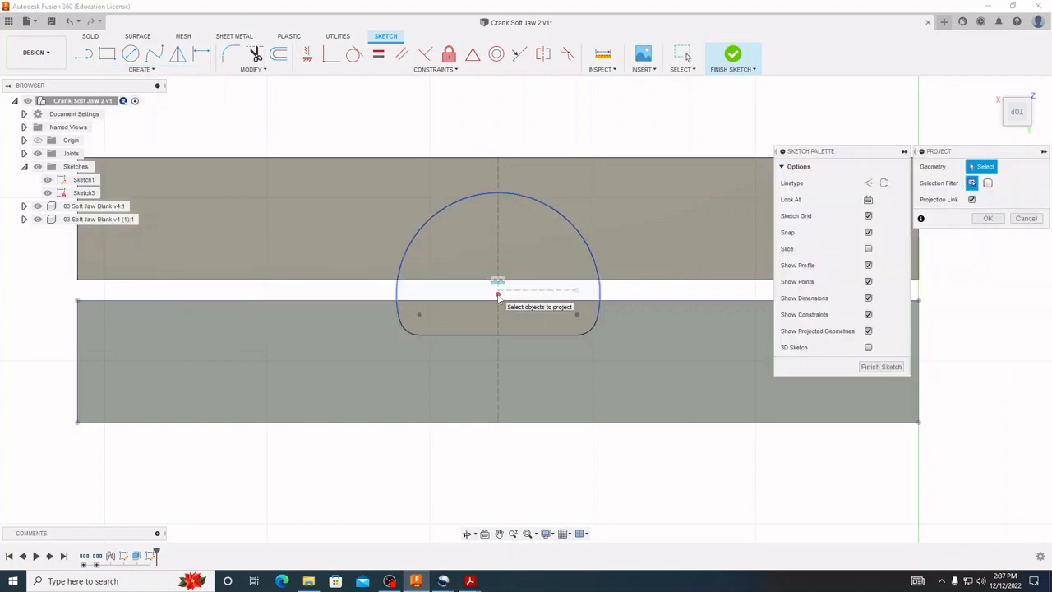
{"action": "left_click", "coordinate": [498, 294]}
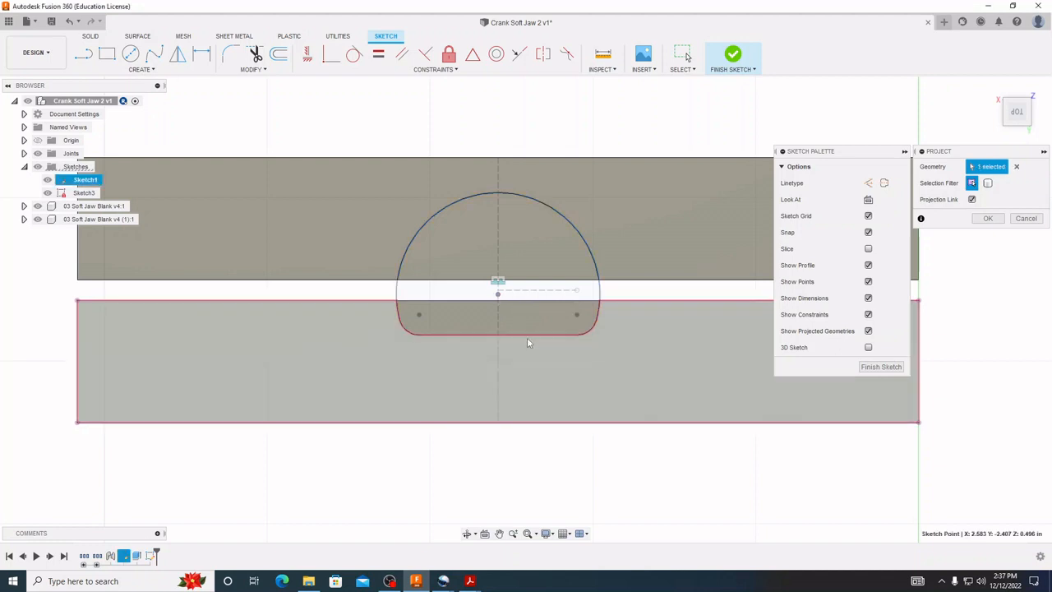
{"action": "left_click", "coordinate": [988, 218]}
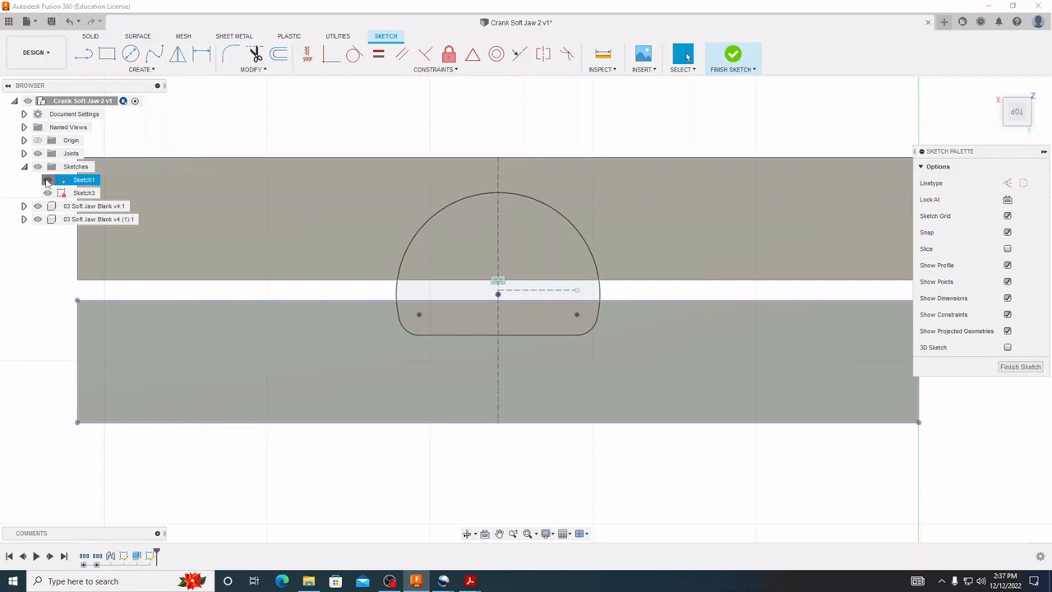
{"action": "left_click", "coordinate": [47, 180]}
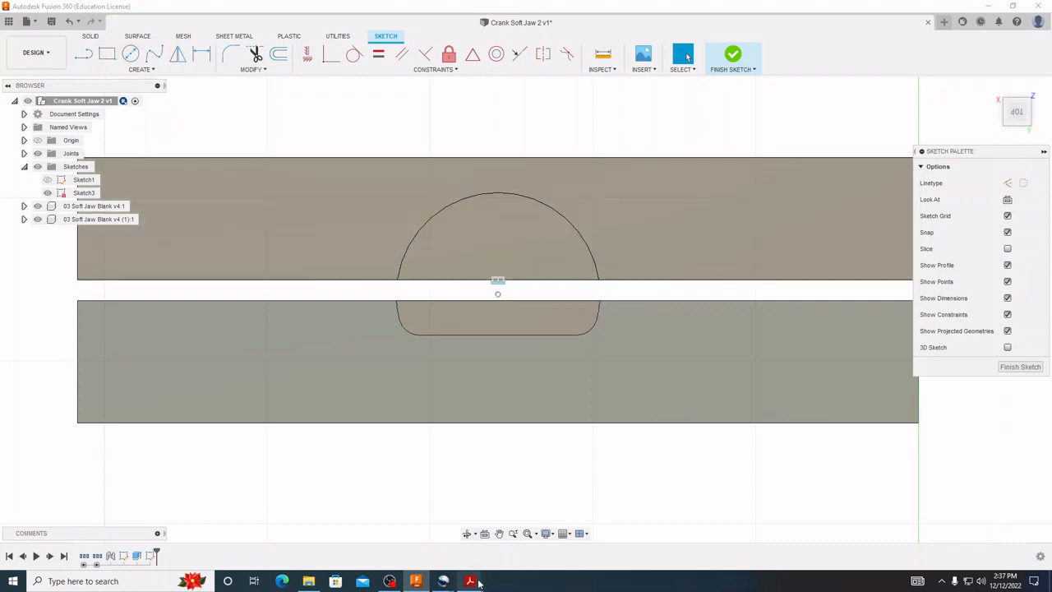
Check the shaft diameter on the Crank and Crank Soft Jaw drawings in Acrobat, and return to Fusion 360.
{"action": "mouse_move", "coordinate": [479, 583]}
{"action": "left_click", "coordinate": [415, 534]}
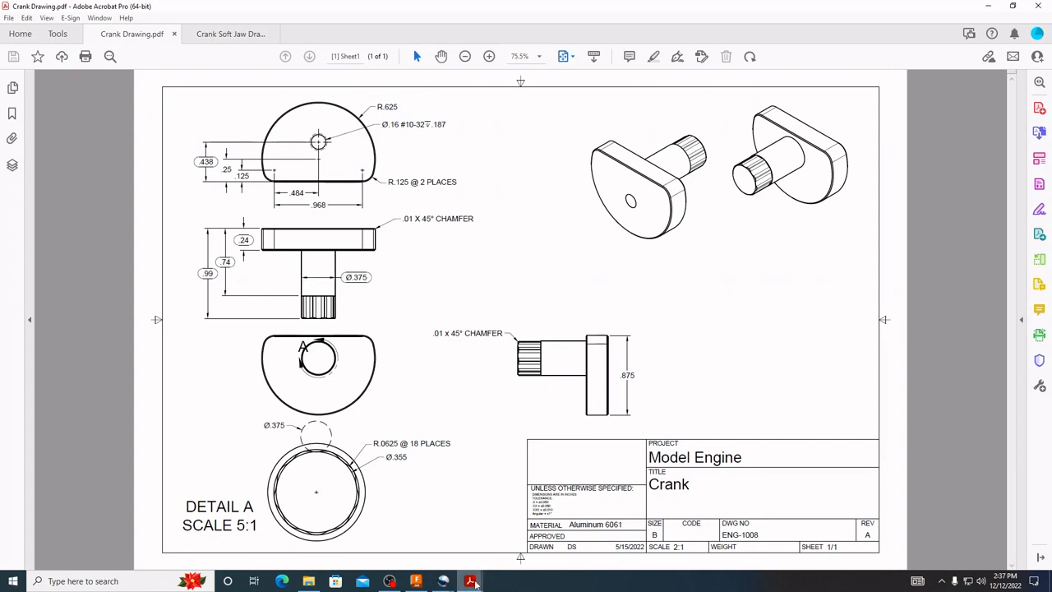
{"action": "mouse_move", "coordinate": [471, 581]}
{"action": "left_click", "coordinate": [556, 493]}
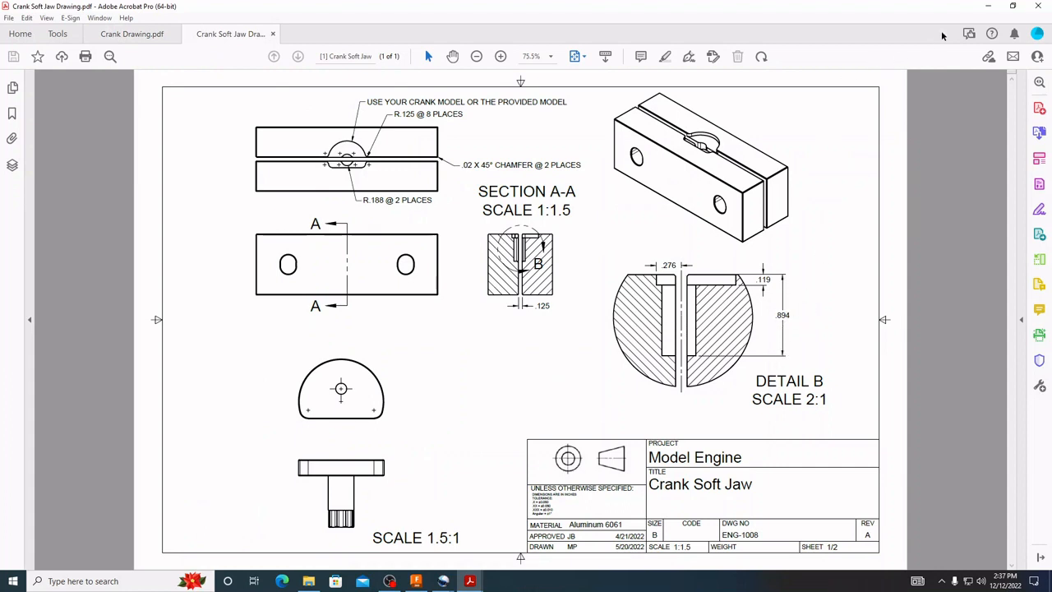
{"action": "left_click", "coordinate": [987, 6]}
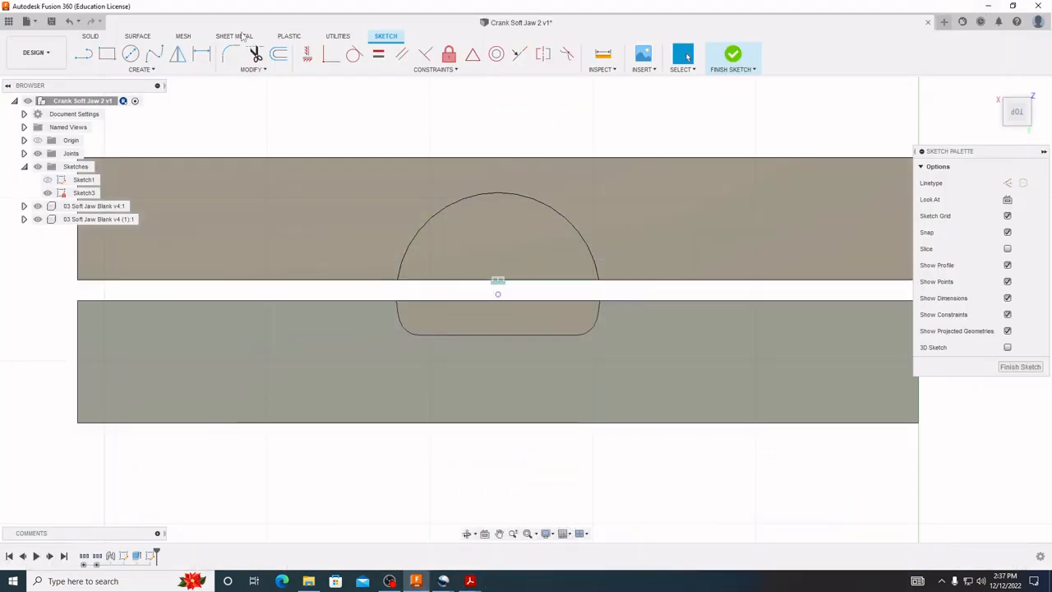
Draw a 0.375 in diameter circle centred on the projected point and finish the sketch.
{"action": "left_click", "coordinate": [129, 56]}
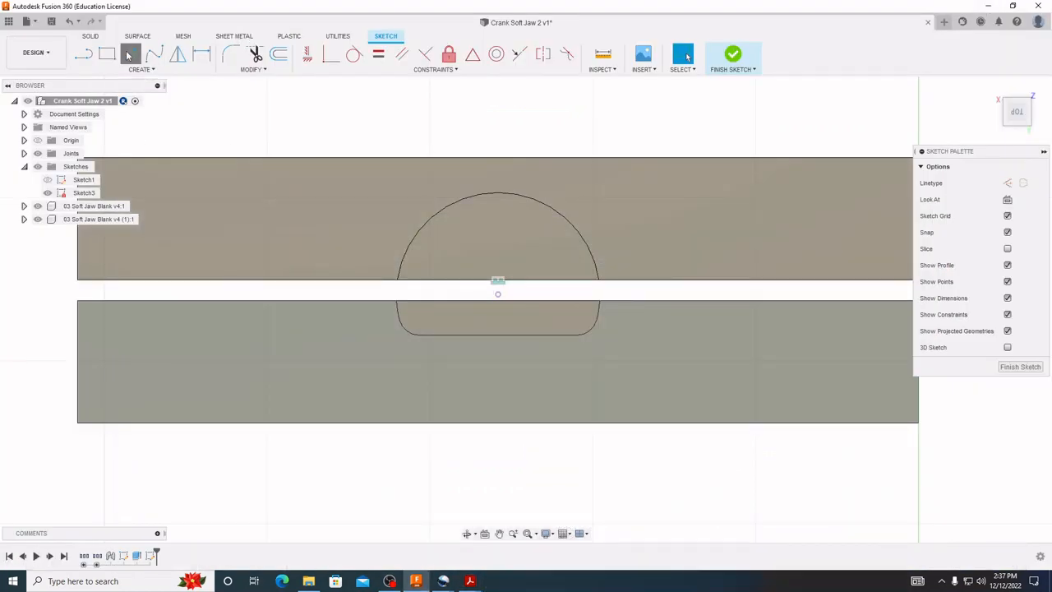
{"action": "left_click", "coordinate": [497, 294]}
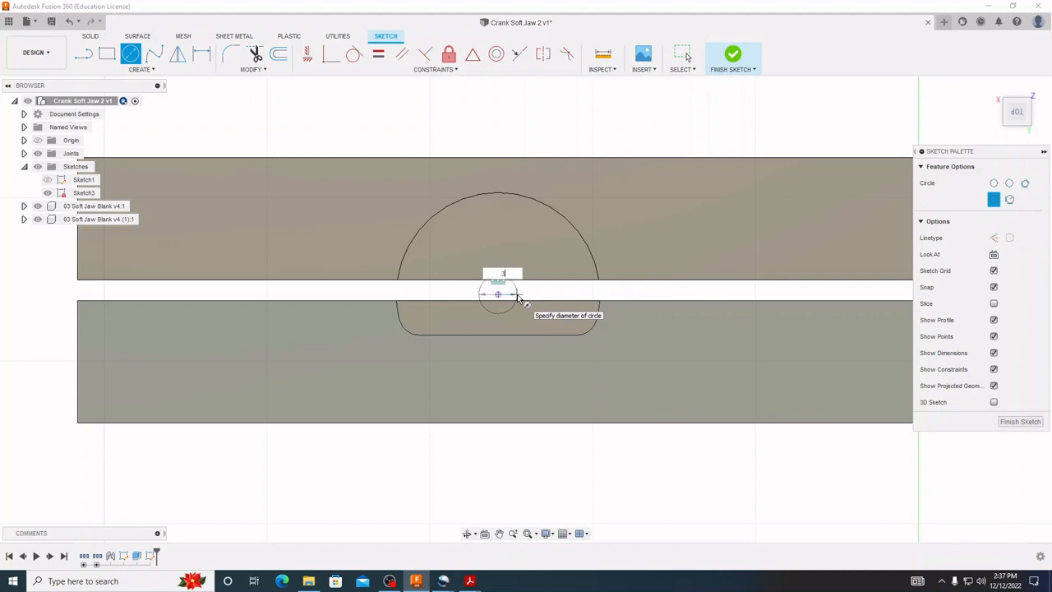
{"action": "type", "text": "375"}
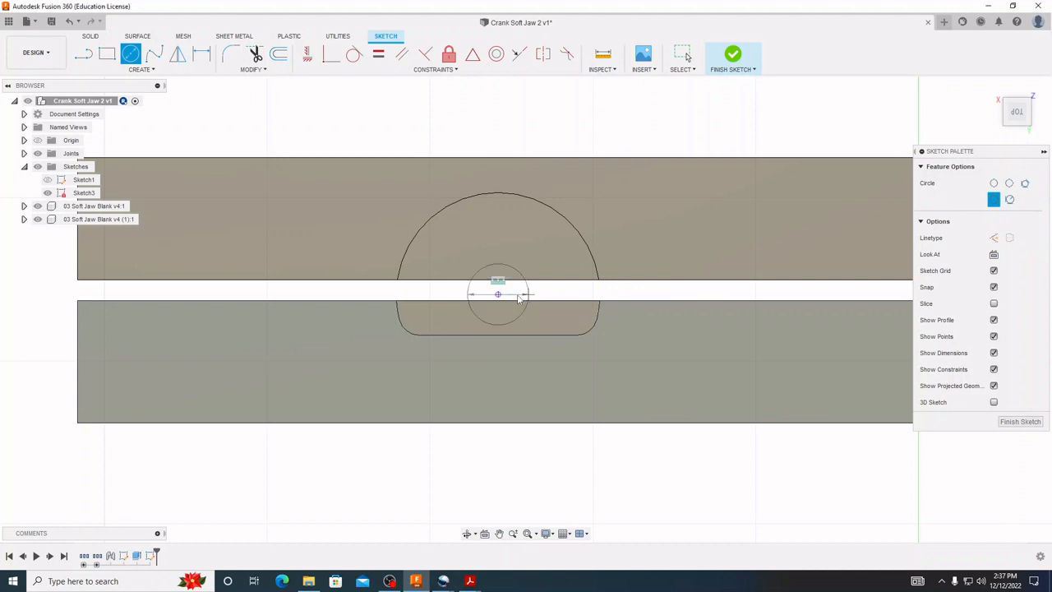
{"action": "key", "text": "Return"}
{"action": "key", "text": "Escape"}
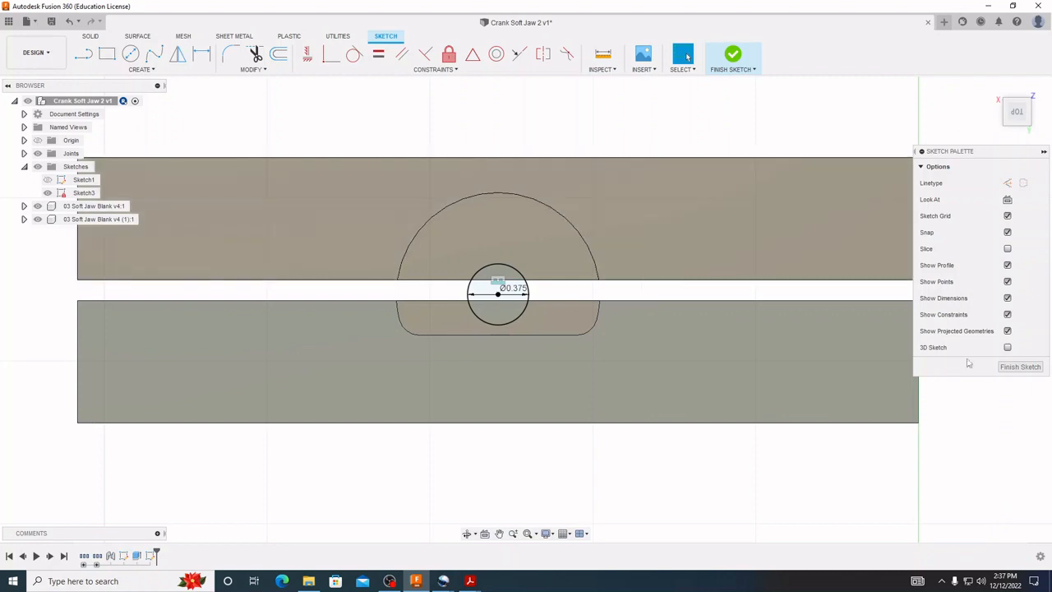
{"action": "left_click", "coordinate": [1017, 367]}
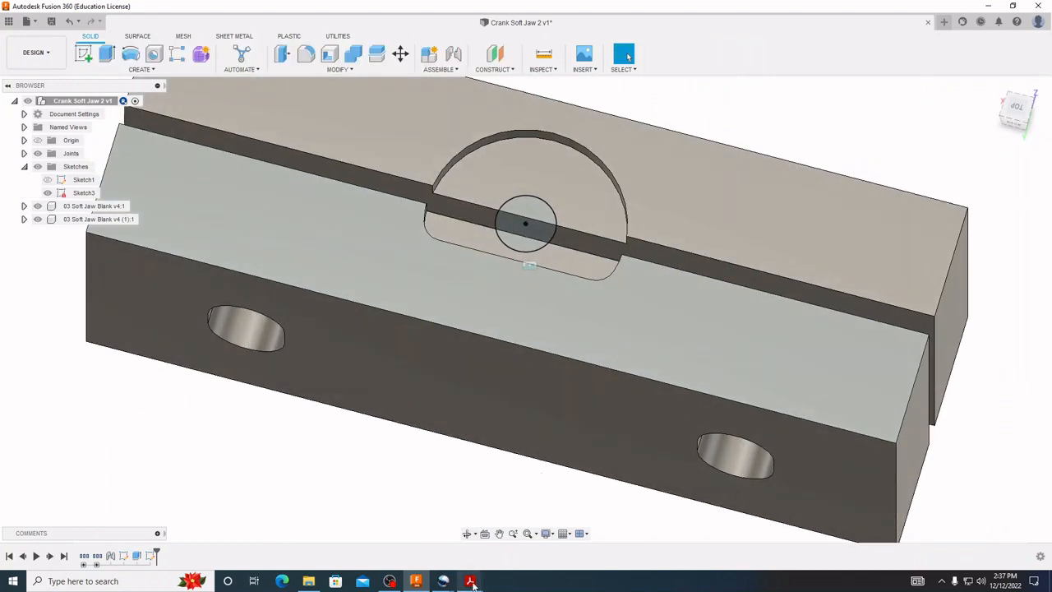
Check the shaft recess depth on the Crank Soft Jaw drawing in Acrobat, and return to Fusion 360.
{"action": "mouse_move", "coordinate": [470, 581]}
{"action": "left_click", "coordinate": [530, 526]}
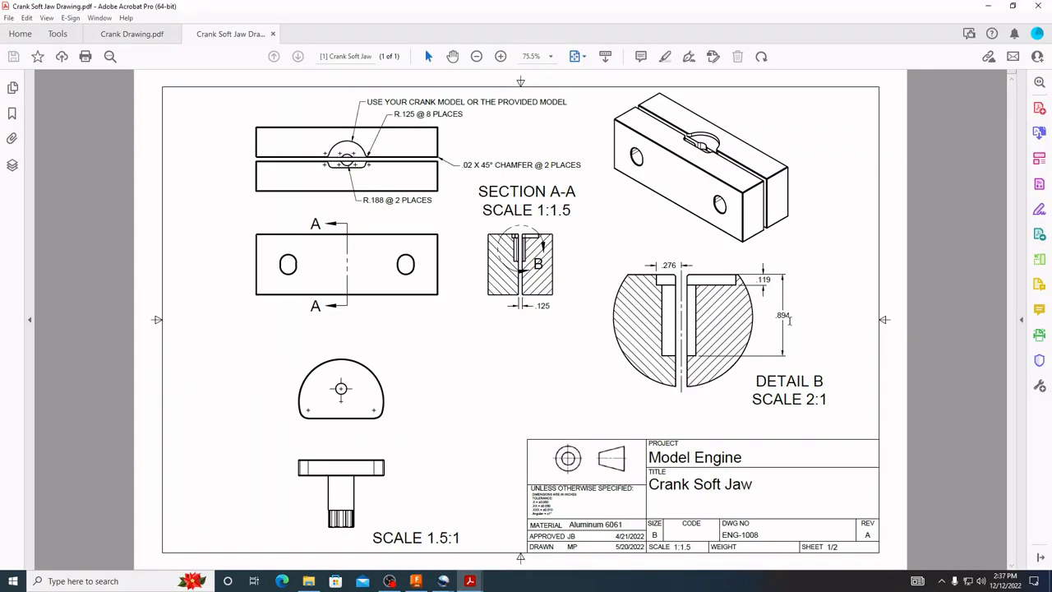
{"action": "left_click", "coordinate": [988, 5]}
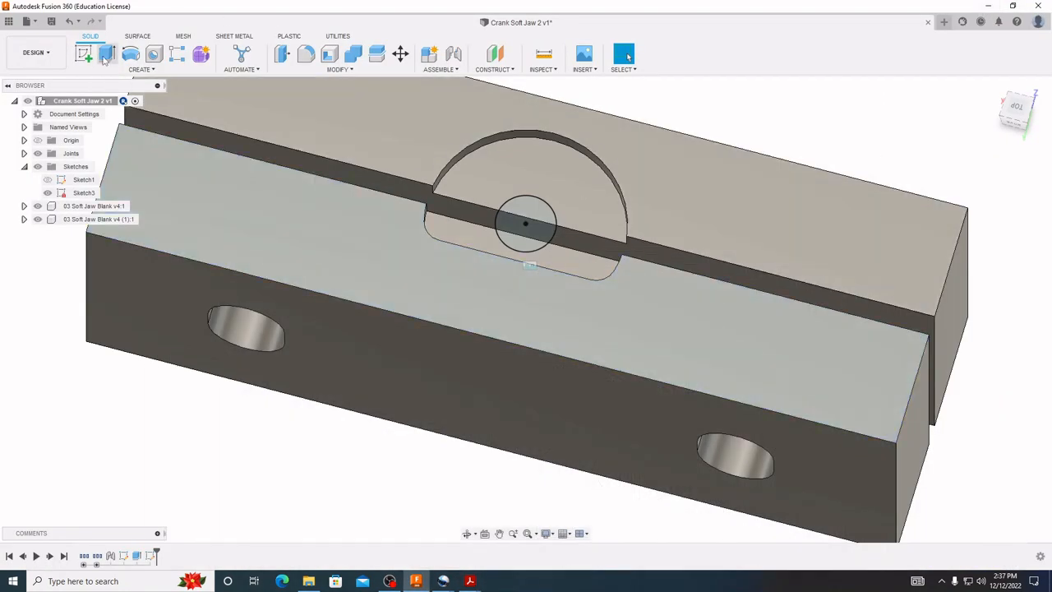
Extrude the shaft circle by -0.894 in as a cut through the facing sides of both jaws.
{"action": "left_click", "coordinate": [107, 54]}
{"action": "left_click", "coordinate": [533, 205]}
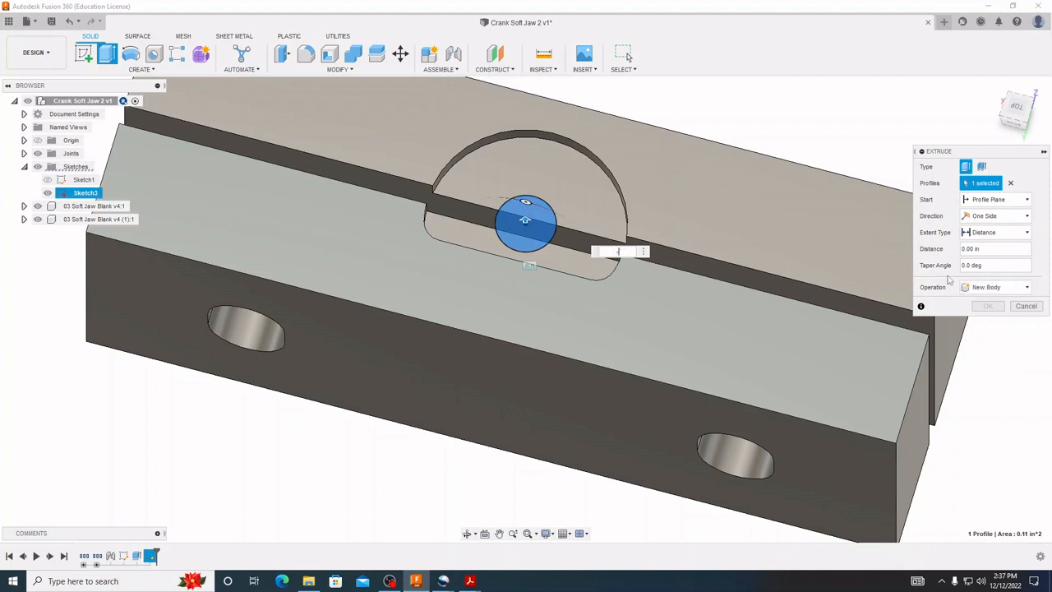
{"action": "type", "text": "-.894"}
{"action": "key", "text": "Return"}
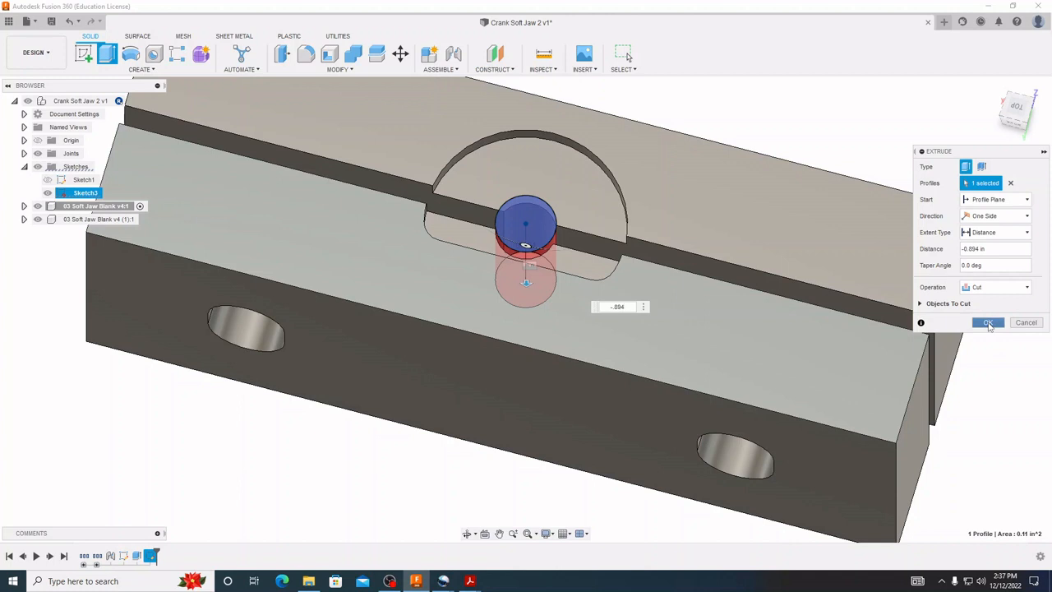
{"action": "left_click", "coordinate": [988, 322]}
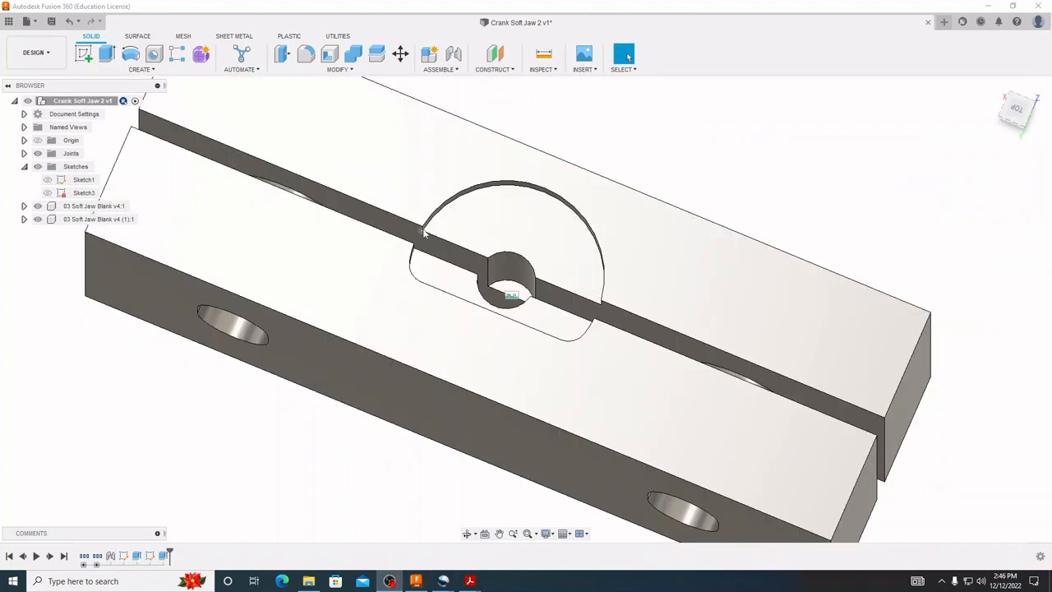
Check the corner radius of the pocket openings on the Crank Soft Jaw drawing in Acrobat, and return to Fusion 360.
{"action": "mouse_move", "coordinate": [470, 582]}
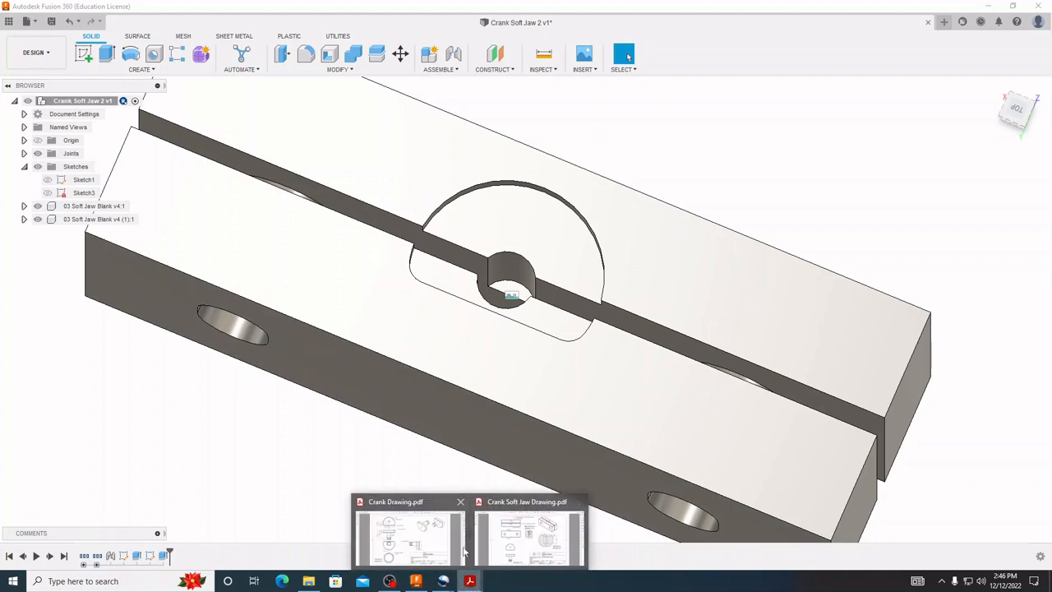
{"action": "left_click", "coordinate": [456, 549]}
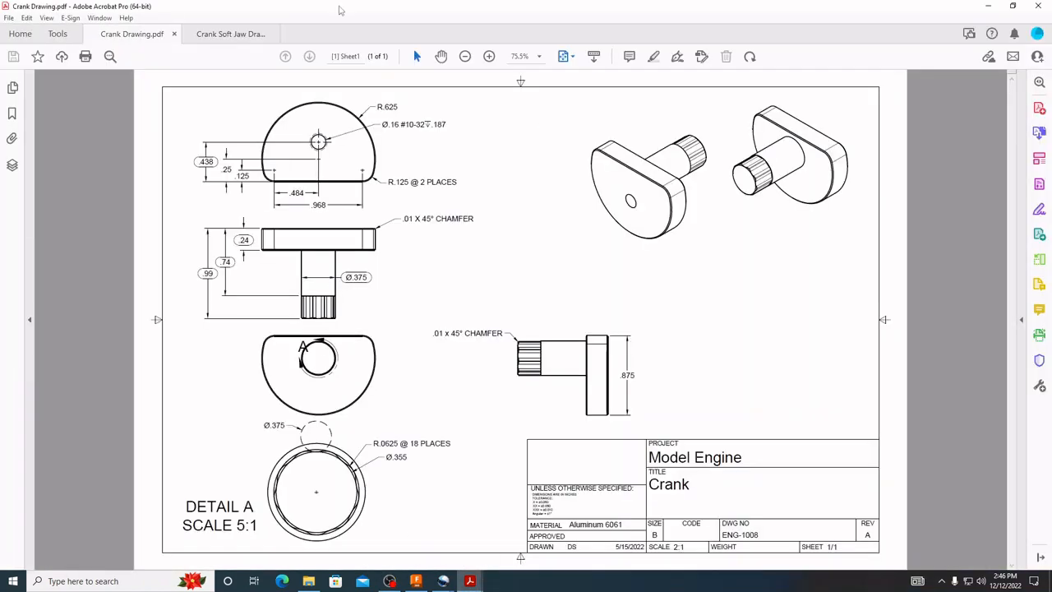
{"action": "left_click", "coordinate": [234, 34]}
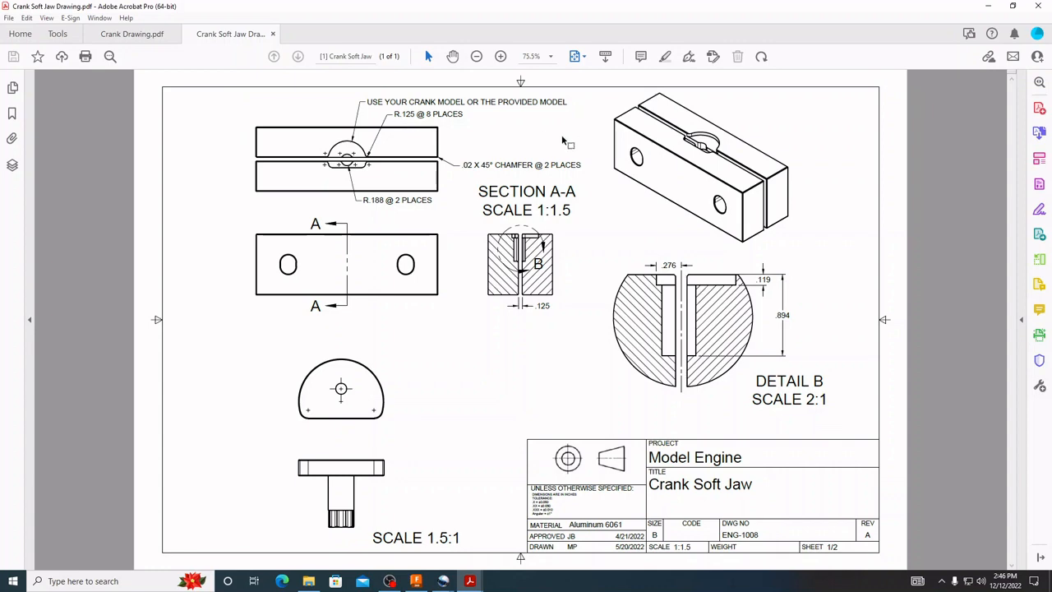
{"action": "left_click", "coordinate": [987, 5]}
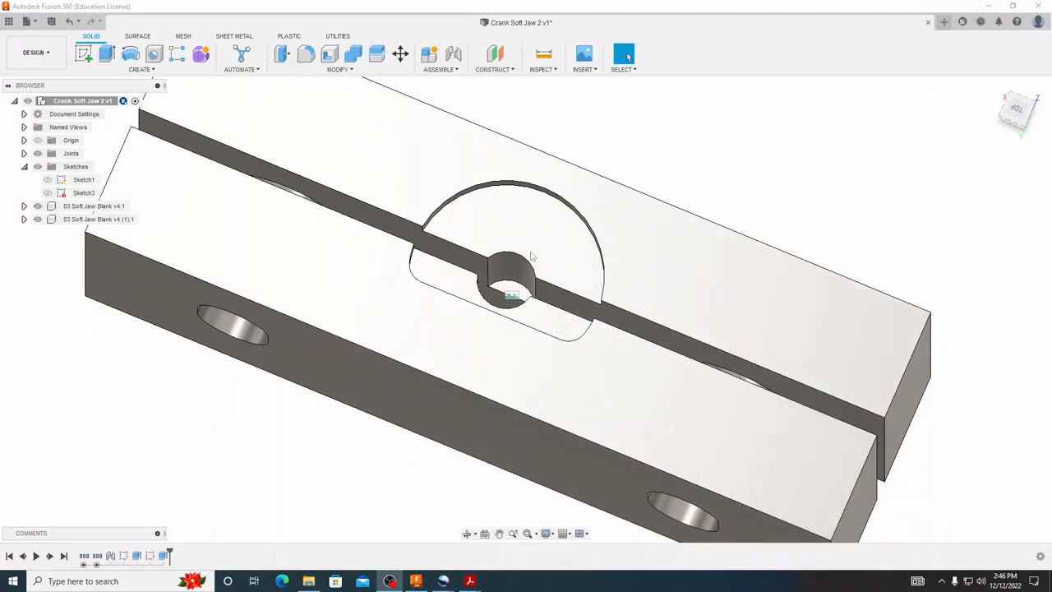
Fillet the four short vertical corner edges where the crank pocket opens into the gap between both jaws with a 0.125 in radius.
{"action": "left_click", "coordinate": [305, 54]}
{"action": "scroll", "coordinate": [425, 235], "scroll_direction": "up", "scroll_amount": 5}
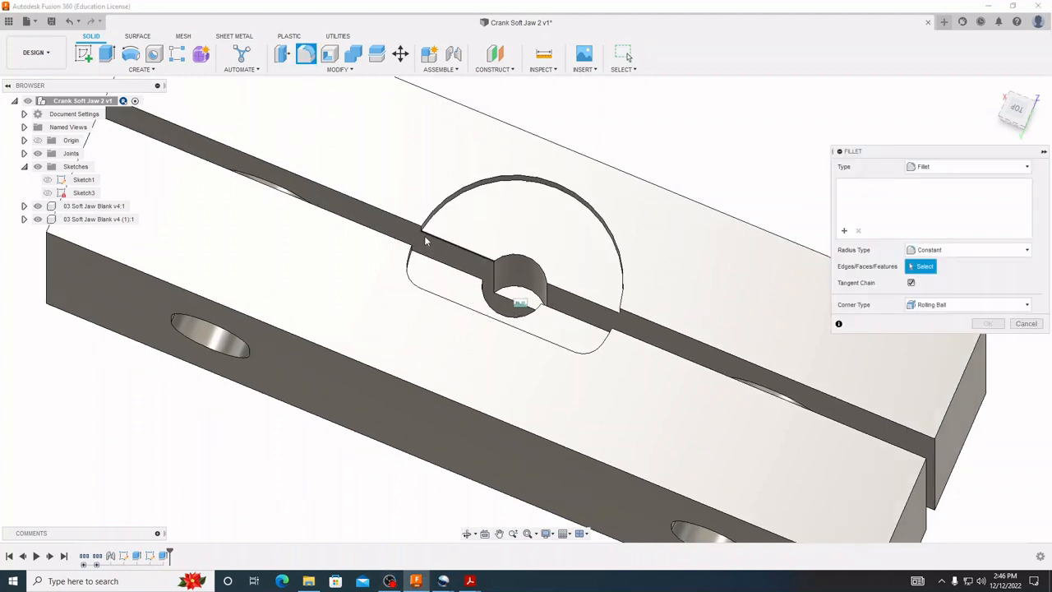
{"action": "left_click", "coordinate": [431, 222]}
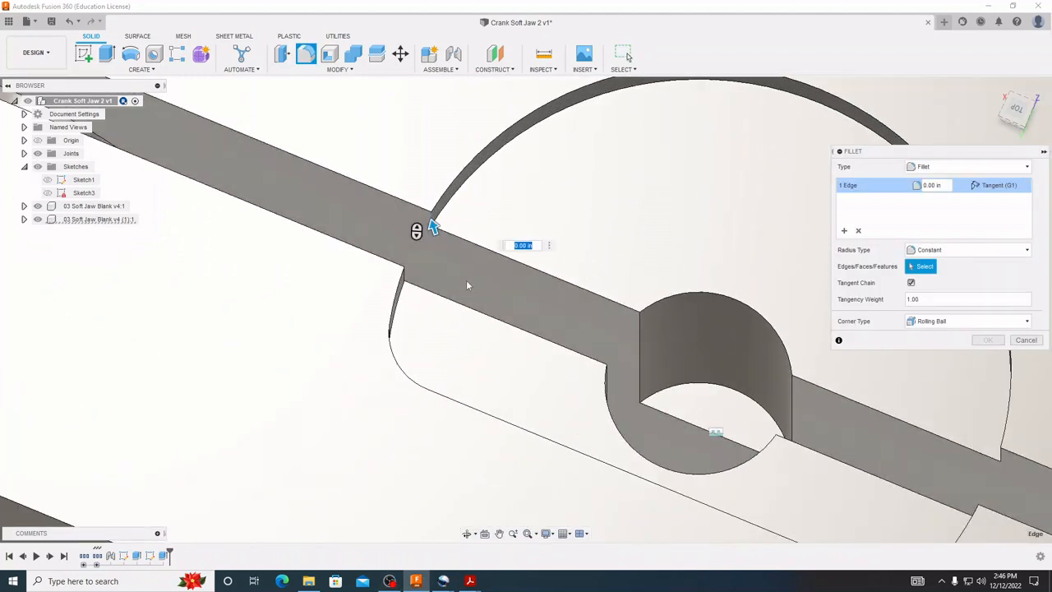
{"action": "middle_click_drag", "start_coordinate": [461, 301], "coordinate": [391, 147], "text": "shift"}
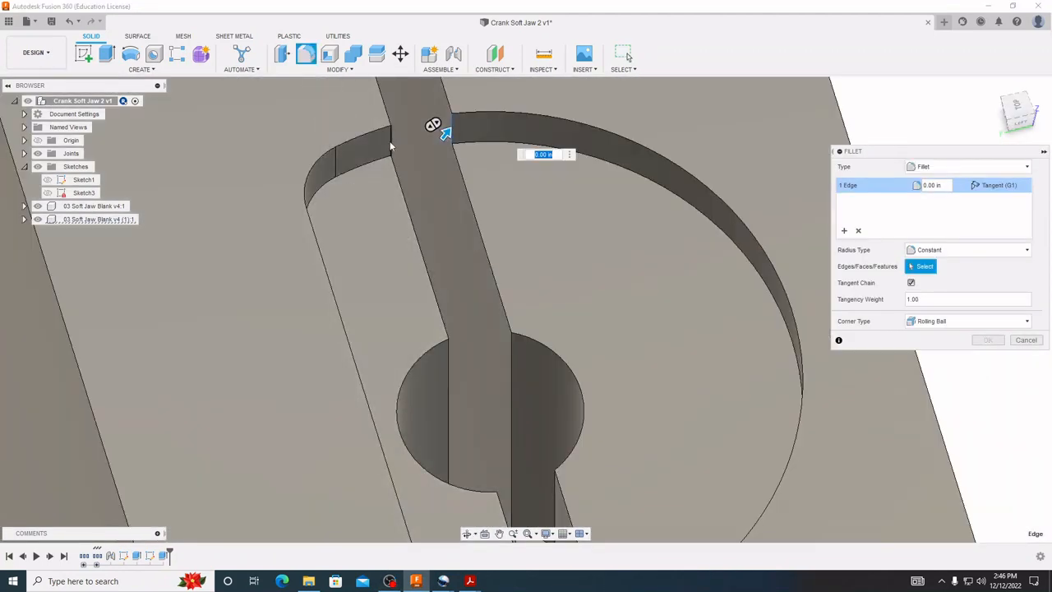
{"action": "left_click", "coordinate": [391, 146]}
{"action": "scroll", "coordinate": [500, 240], "scroll_direction": "down", "scroll_amount": 4}
{"action": "middle_click_drag", "start_coordinate": [510, 245], "coordinate": [657, 259], "text": "shift"}
{"action": "scroll", "coordinate": [657, 259], "scroll_direction": "up", "scroll_amount": 3}
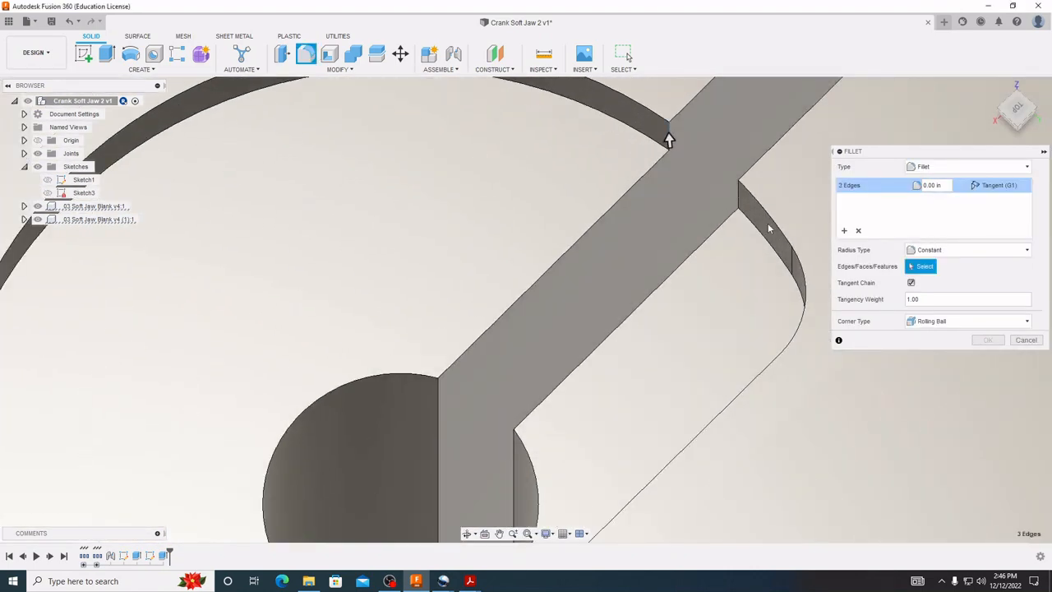
{"action": "left_click", "coordinate": [738, 202]}
{"action": "left_click", "coordinate": [740, 199]}
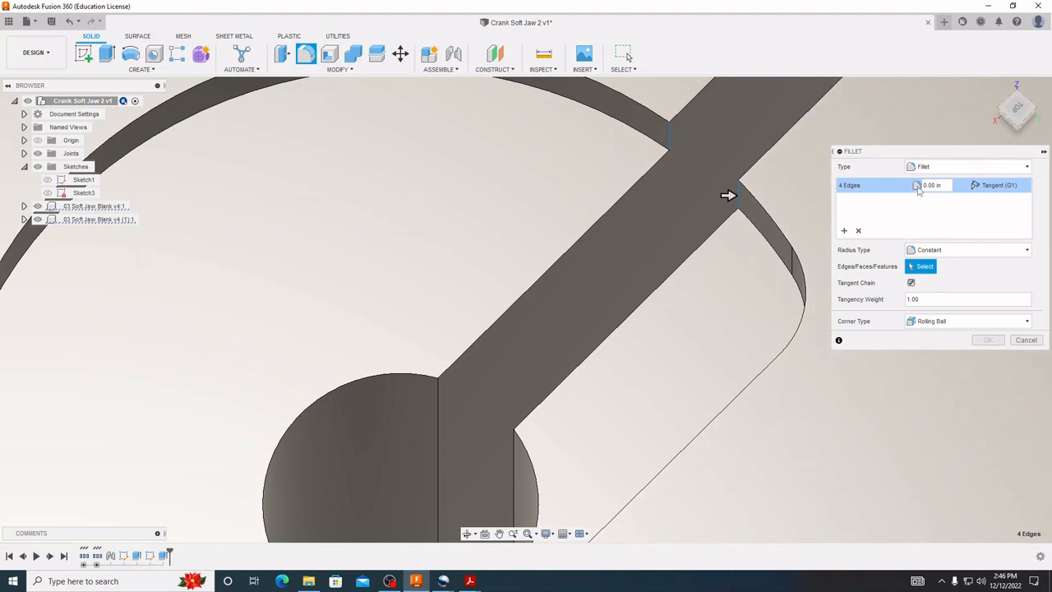
{"action": "left_click_drag", "start_coordinate": [937, 189], "coordinate": [918, 188]}
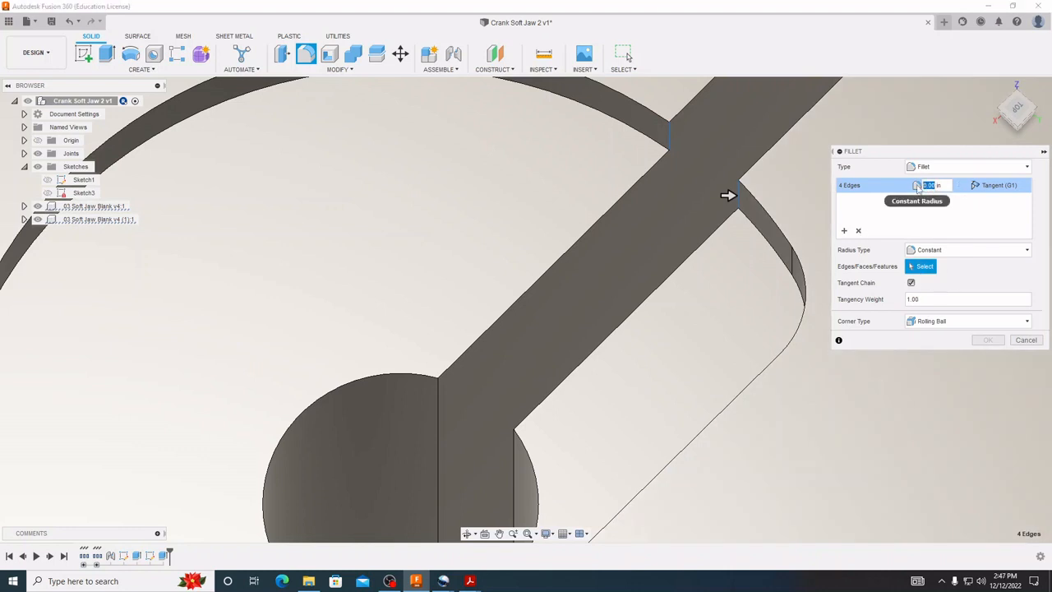
{"action": "type", "text": ".125"}
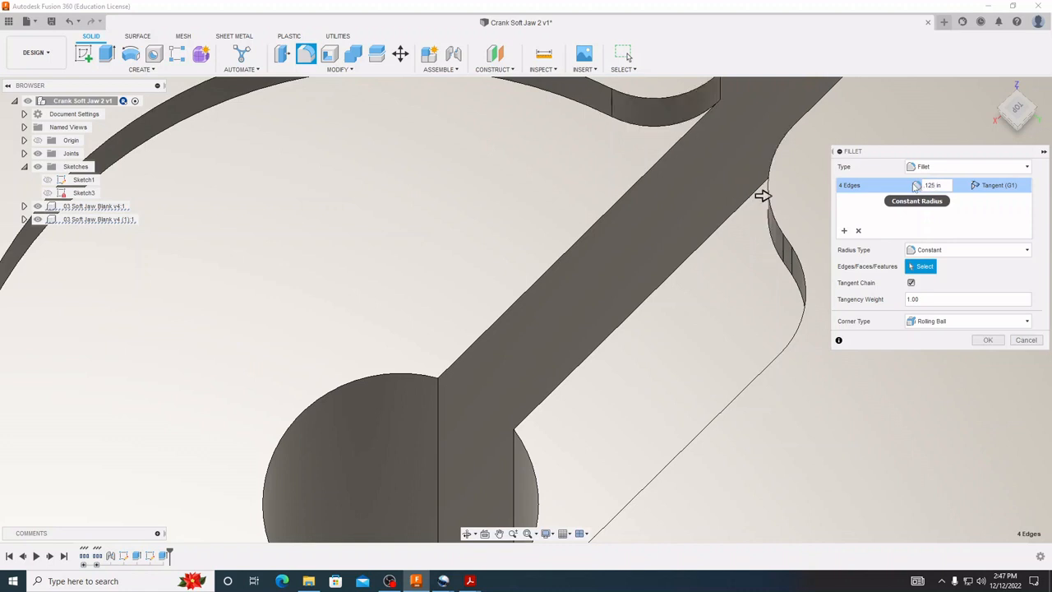
{"action": "scroll", "coordinate": [666, 261], "scroll_direction": "down", "scroll_amount": 3}
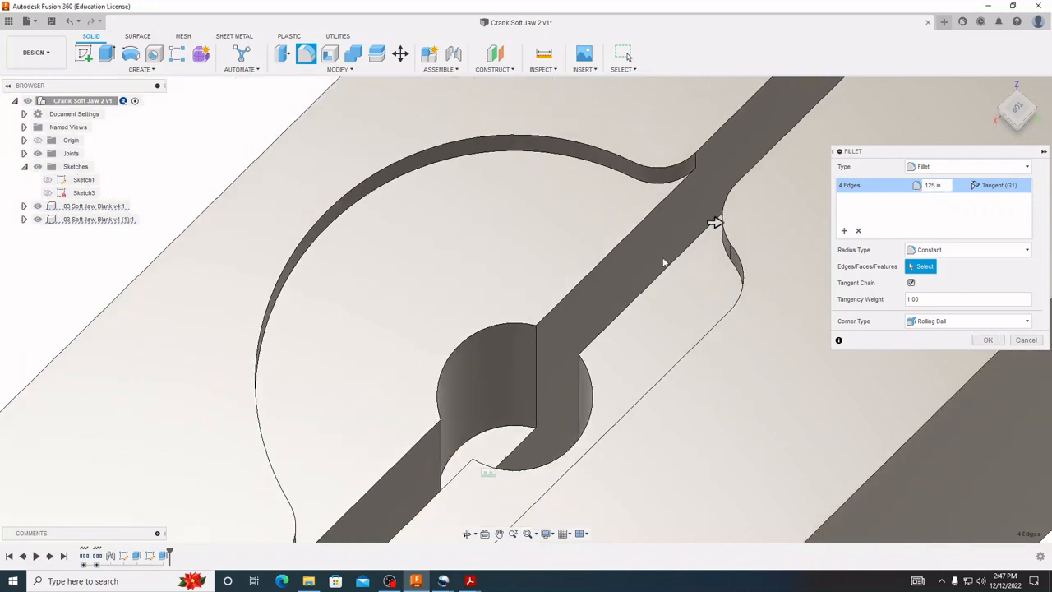
{"action": "scroll", "coordinate": [664, 261], "scroll_direction": "down", "scroll_amount": 1}
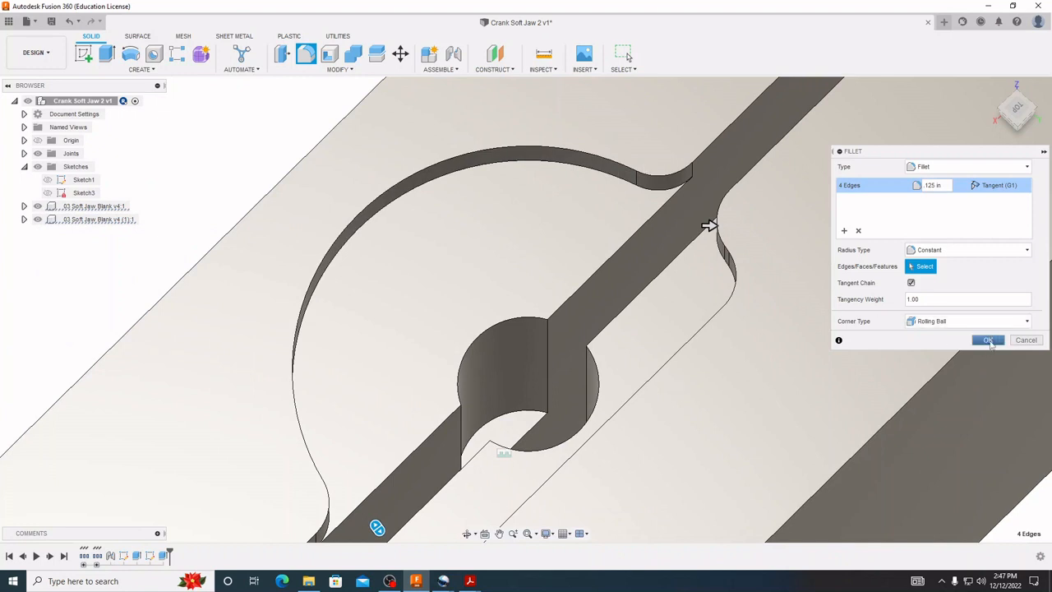
{"action": "left_click", "coordinate": [987, 340]}
Save the Crank Soft Jaw 2 design as a new version with the description "User Saved".
{"action": "scroll", "coordinate": [847, 384], "scroll_direction": "up", "scroll_amount": 2}
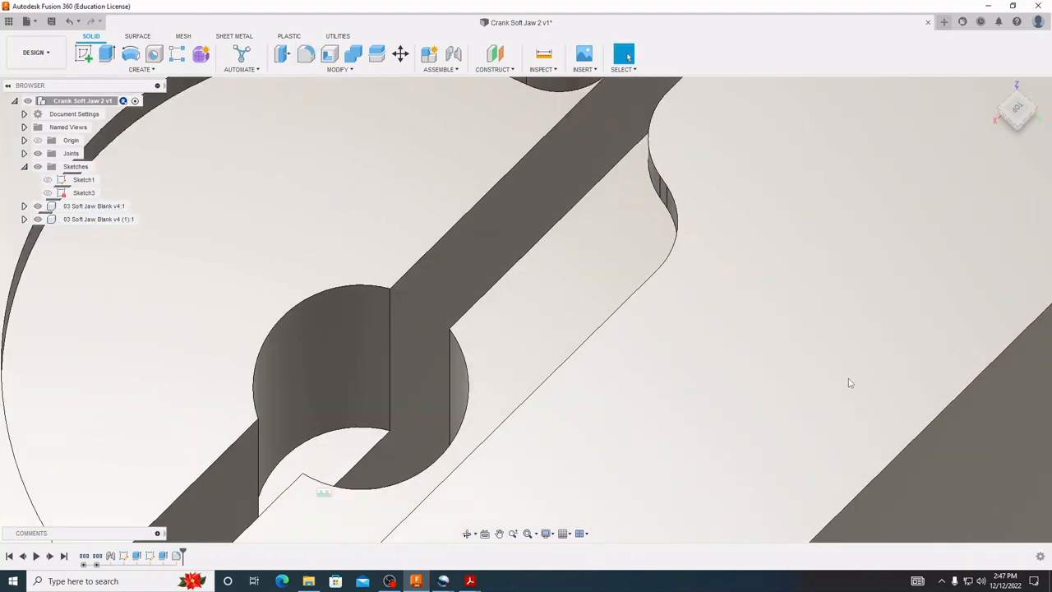
{"action": "scroll", "coordinate": [848, 384], "scroll_direction": "down", "scroll_amount": 4}
{"action": "middle_click_drag", "start_coordinate": [930, 430], "coordinate": [623, 492], "text": "shift"}
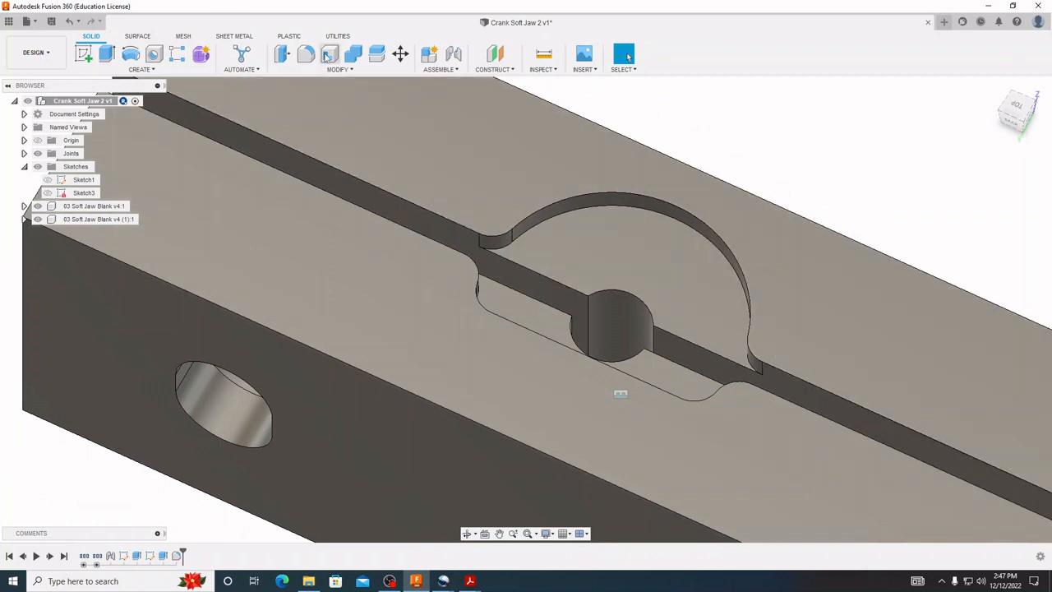
{"action": "left_click", "coordinate": [51, 21]}
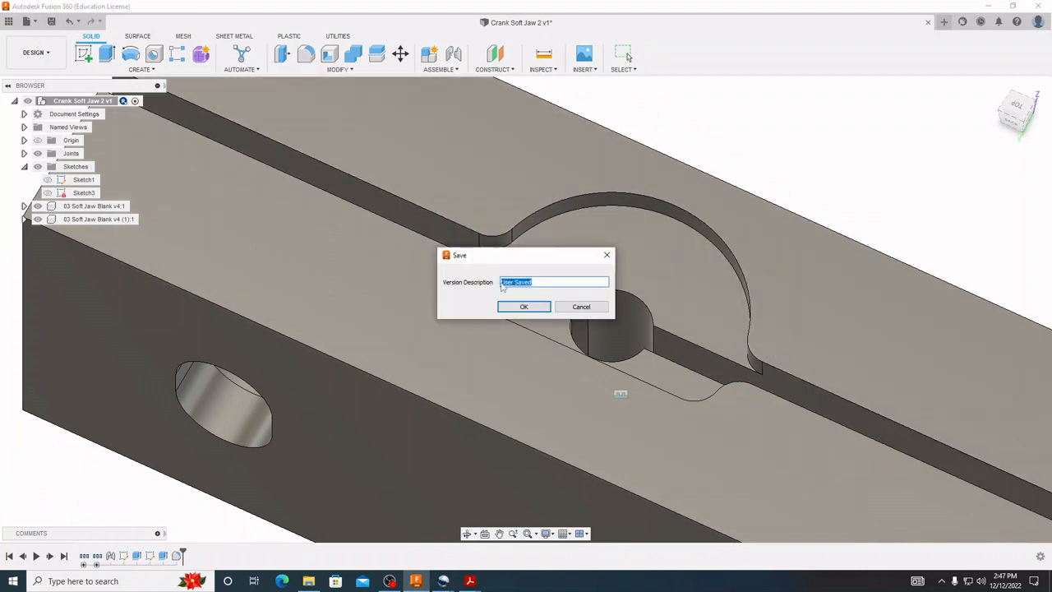
{"action": "left_click", "coordinate": [524, 307]}
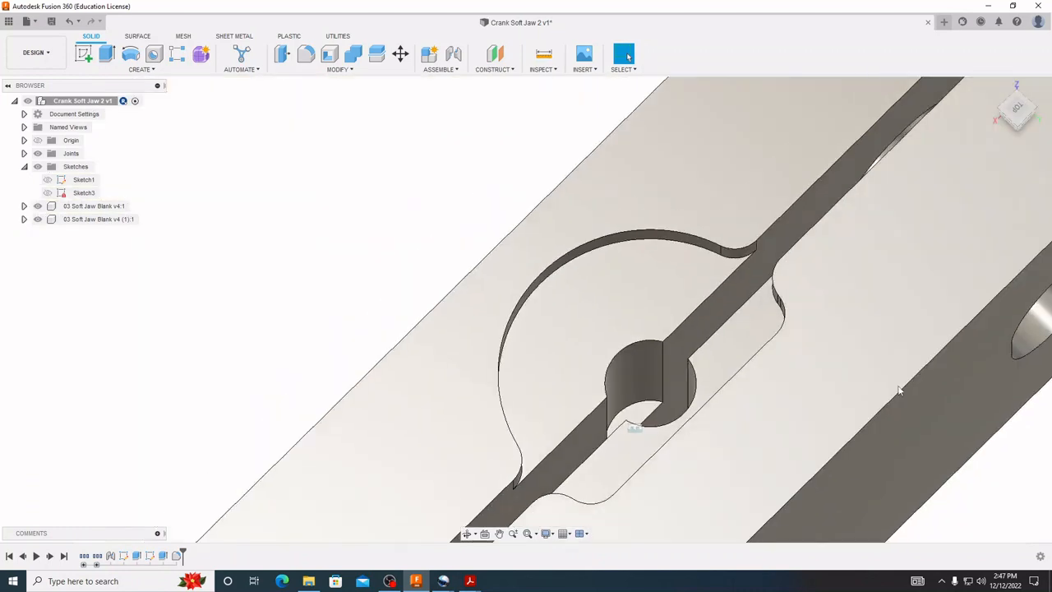
{"action": "scroll", "coordinate": [899, 390], "scroll_direction": "down", "scroll_amount": 1}
{"action": "middle_click_drag", "start_coordinate": [930, 430], "coordinate": [808, 399], "text": "shift"}
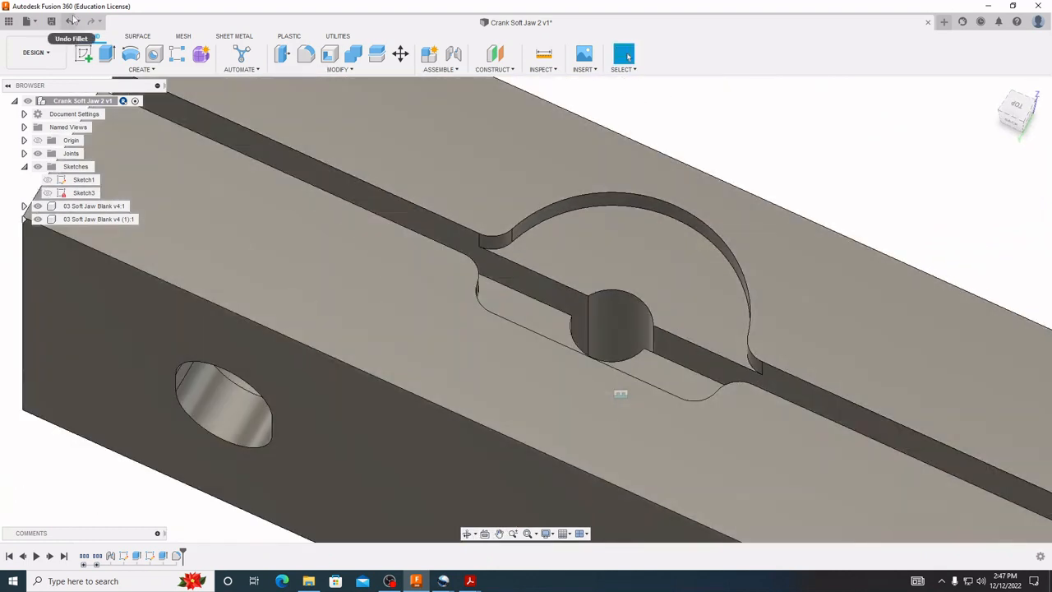
{"action": "left_click", "coordinate": [48, 22]}
{"action": "left_click", "coordinate": [524, 307]}
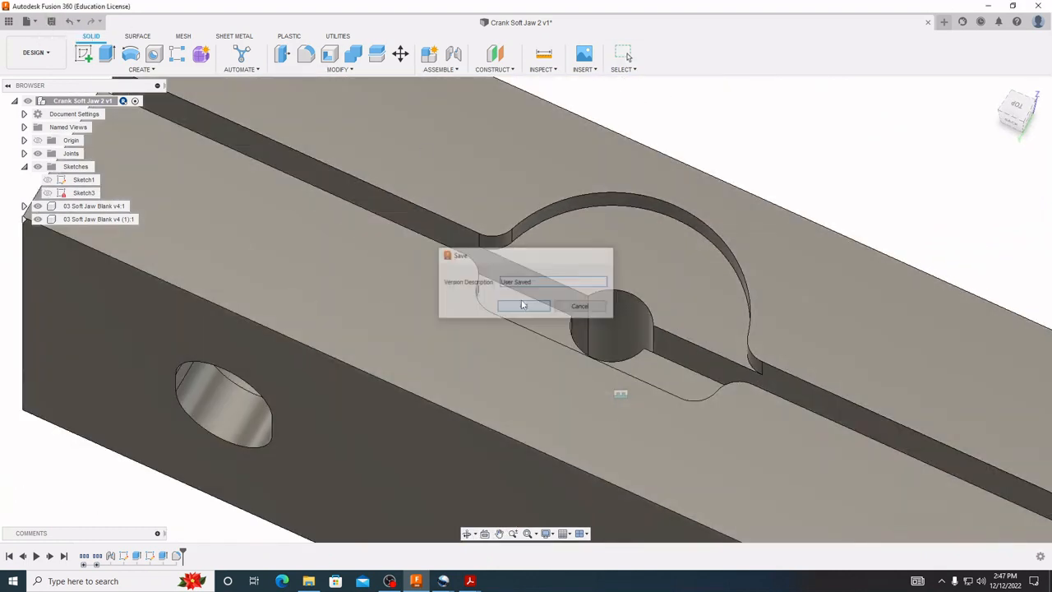